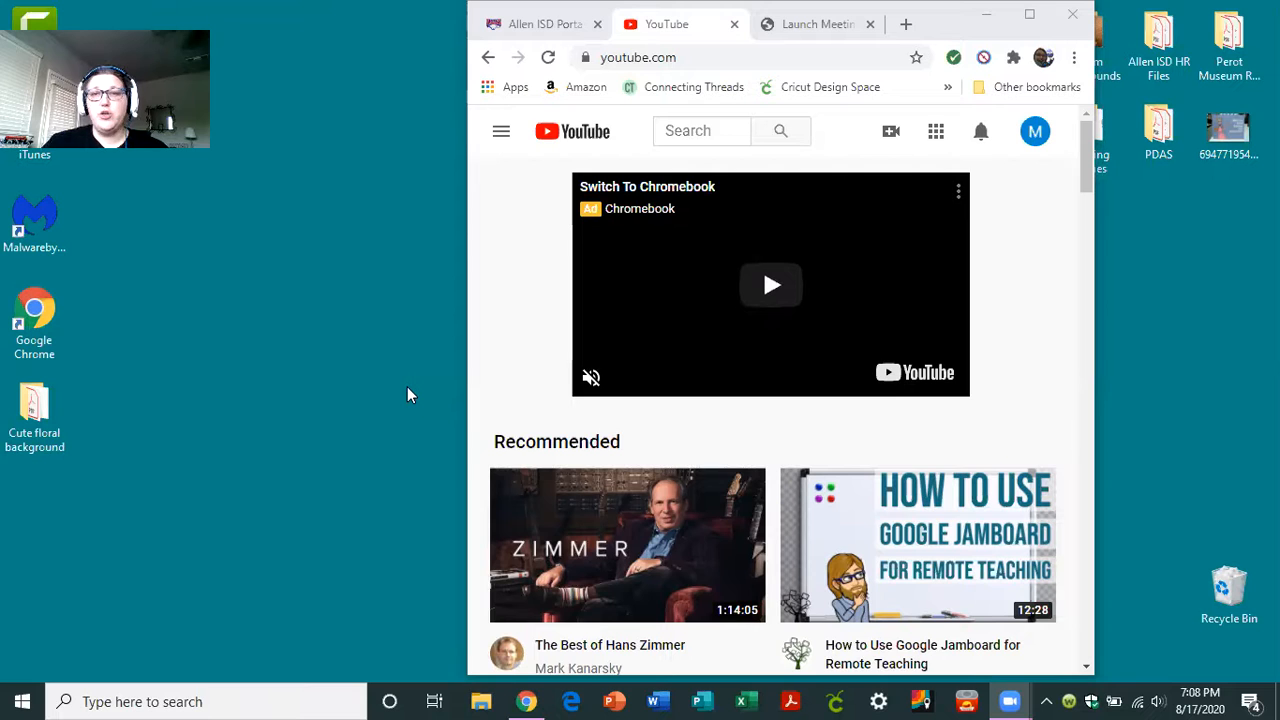
Step: Minimize the browser window and rename the zoom_0 video on the desktop as "How to Access the Rhithm App"
click(986, 15)
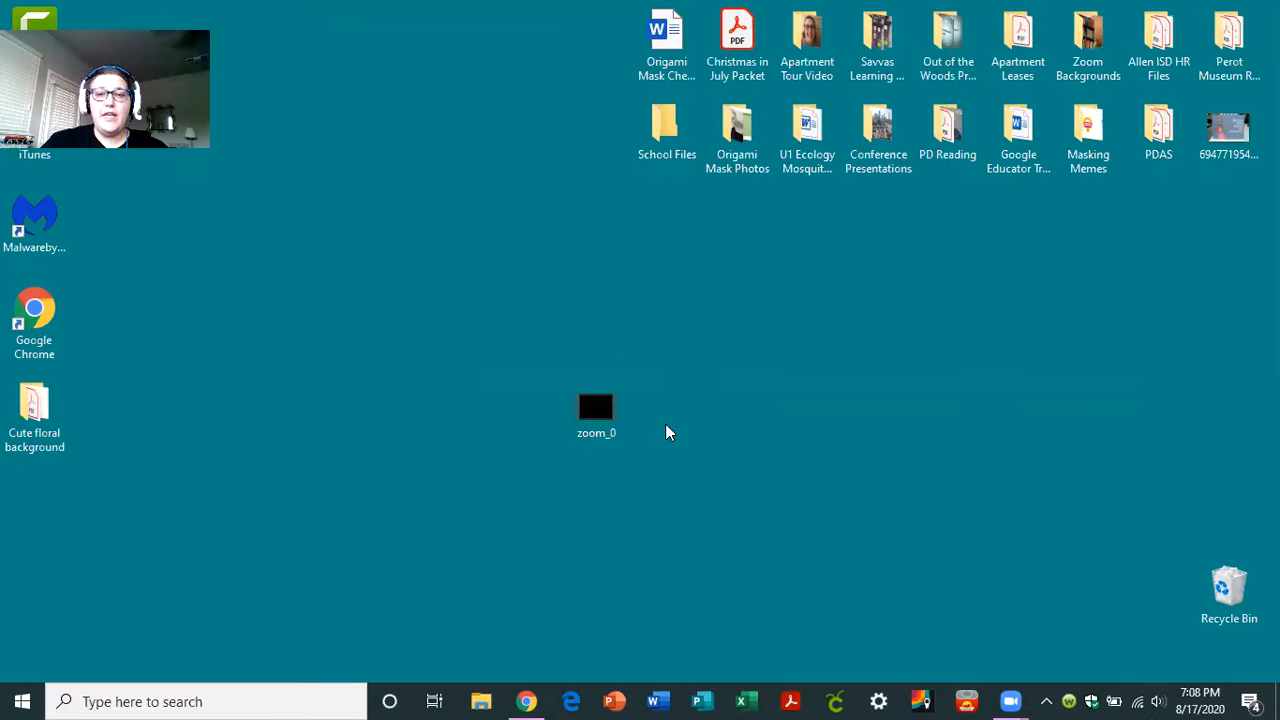
double_click(594, 434)
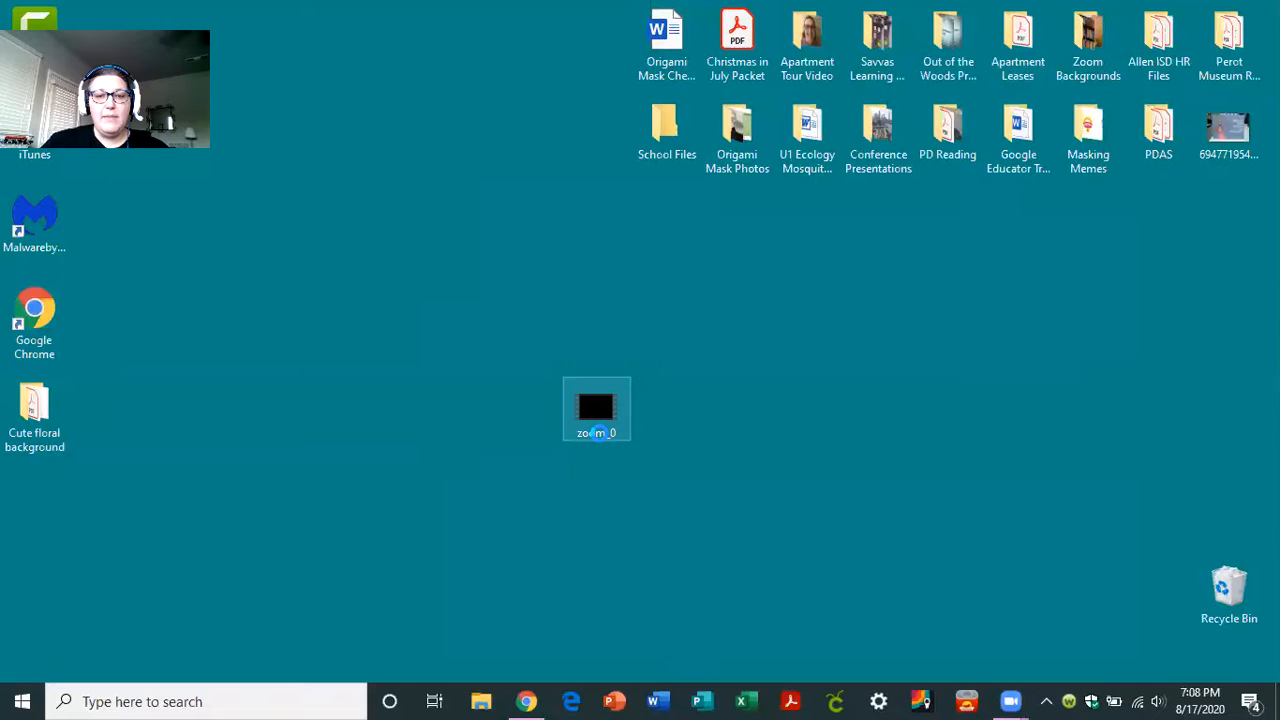
right_click(594, 435)
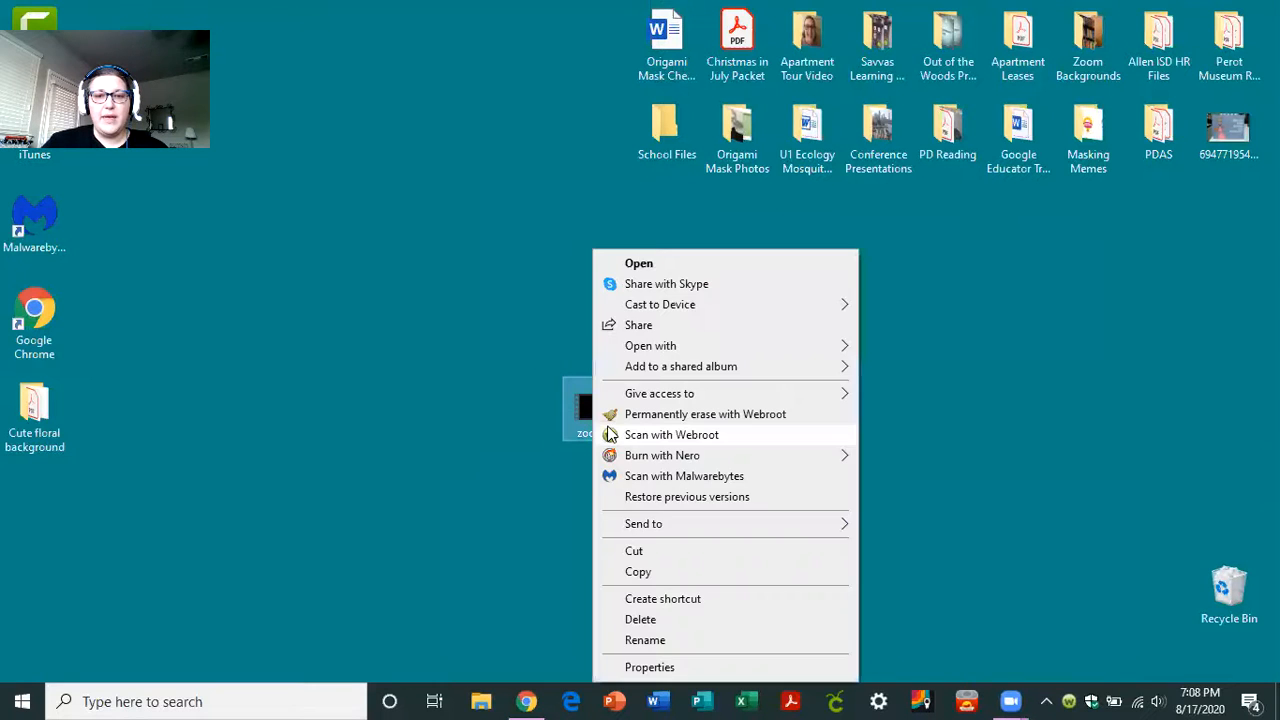
click(645, 640)
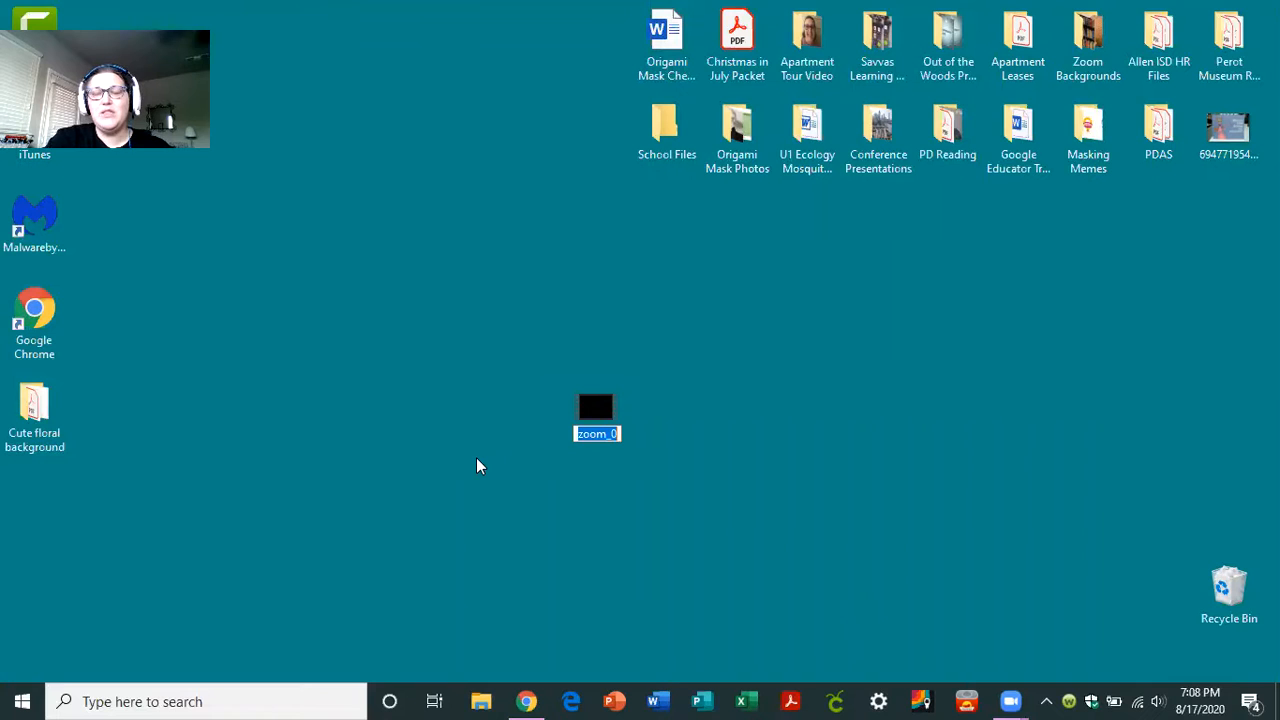
text(How to Access)
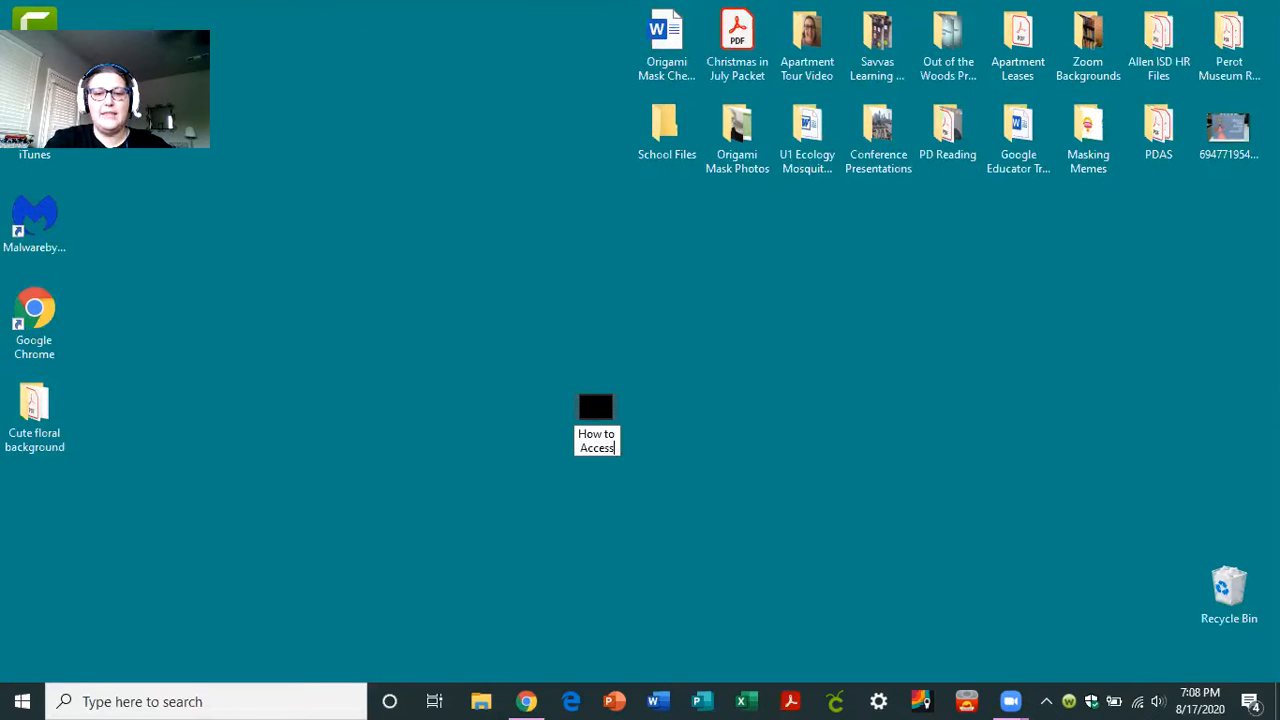
text( the Rhithm App)
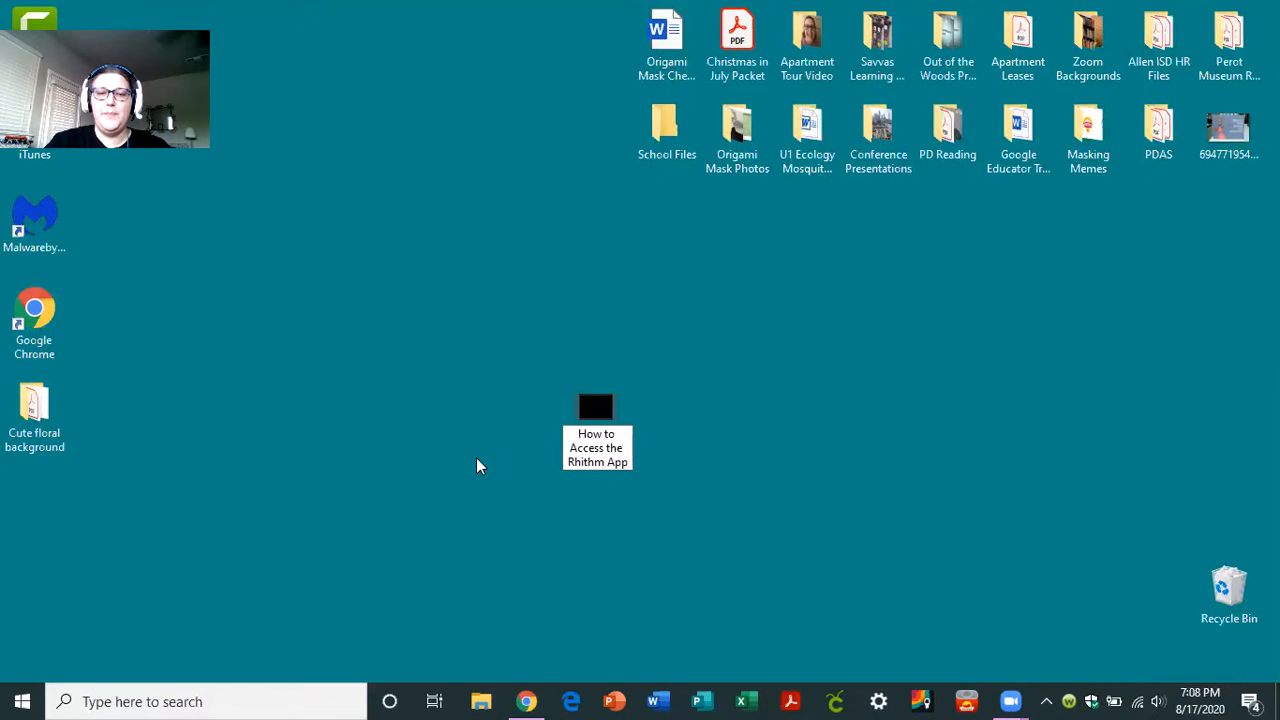
key(Return)
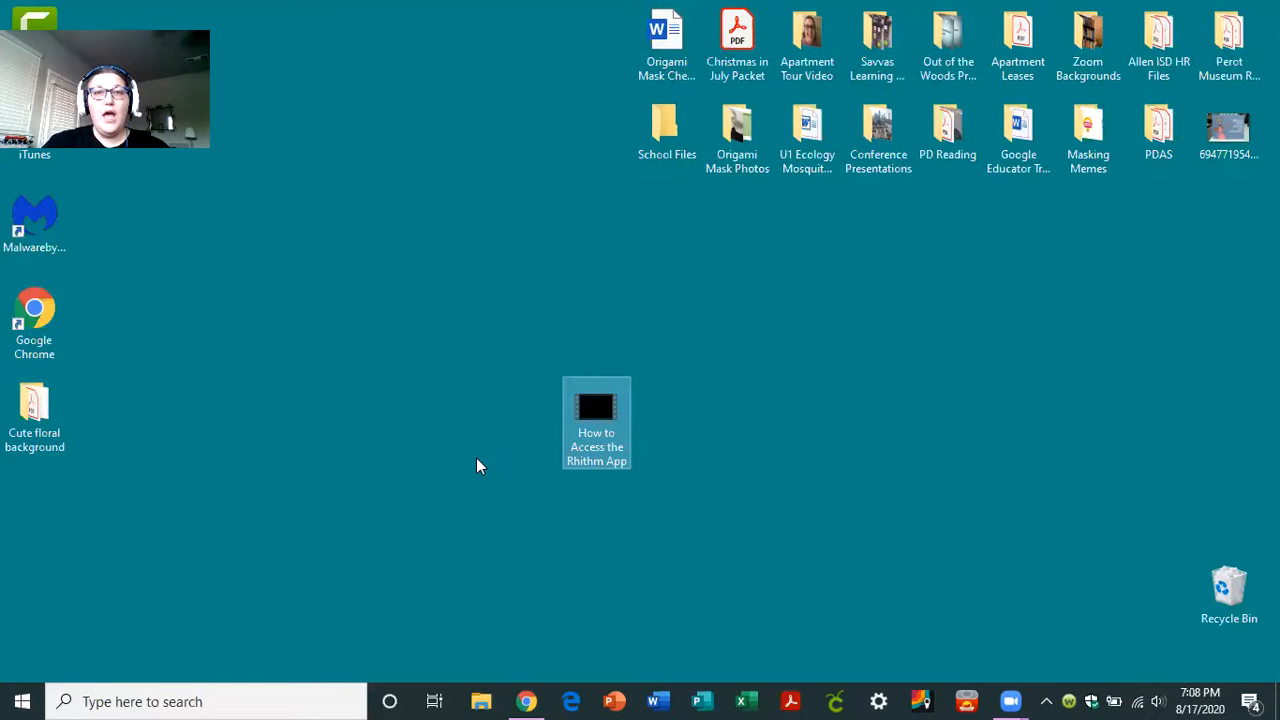
Step: Switch to Chrome in a maximized window and check which account is signed in to YouTube
click(525, 699)
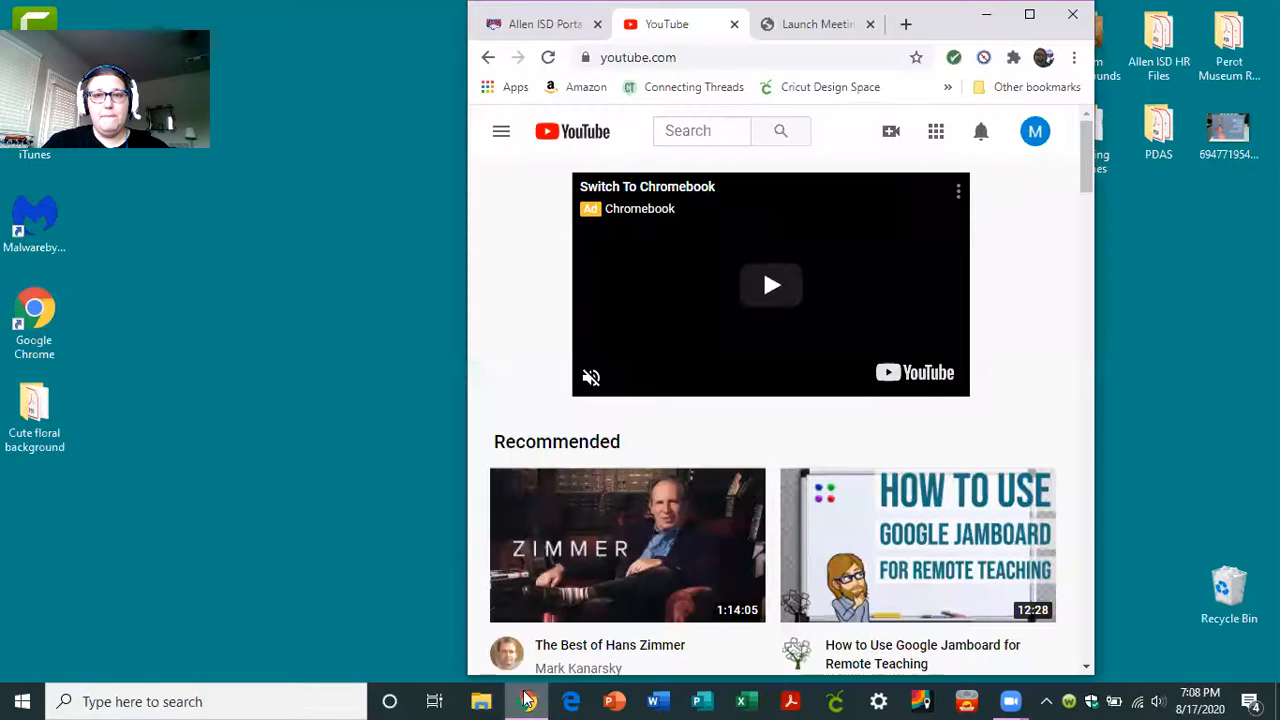
click(1027, 20)
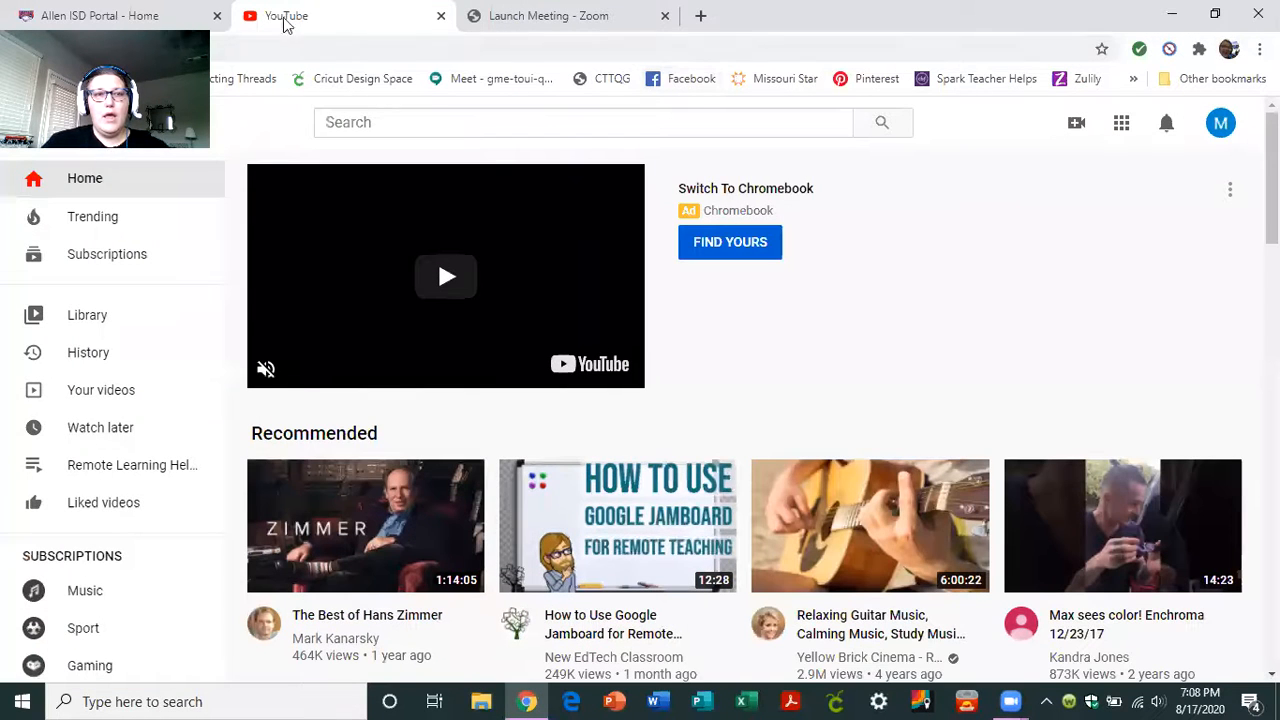
click(138, 15)
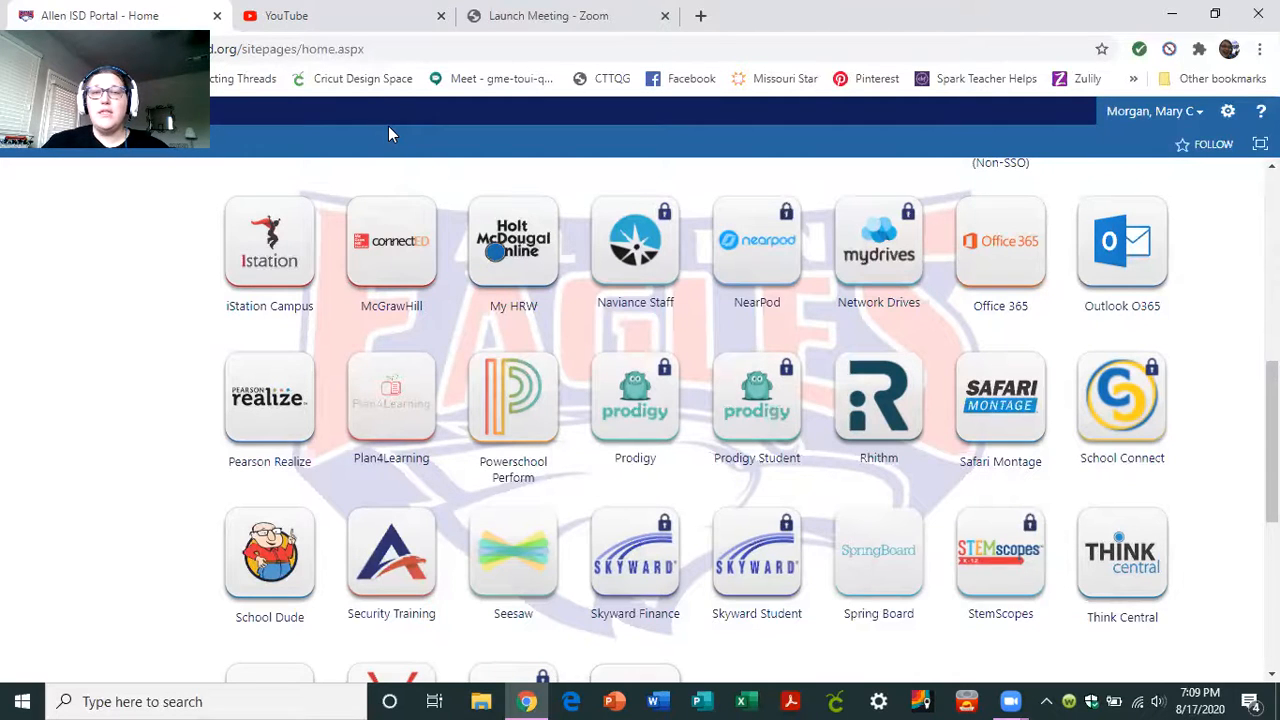
click(355, 22)
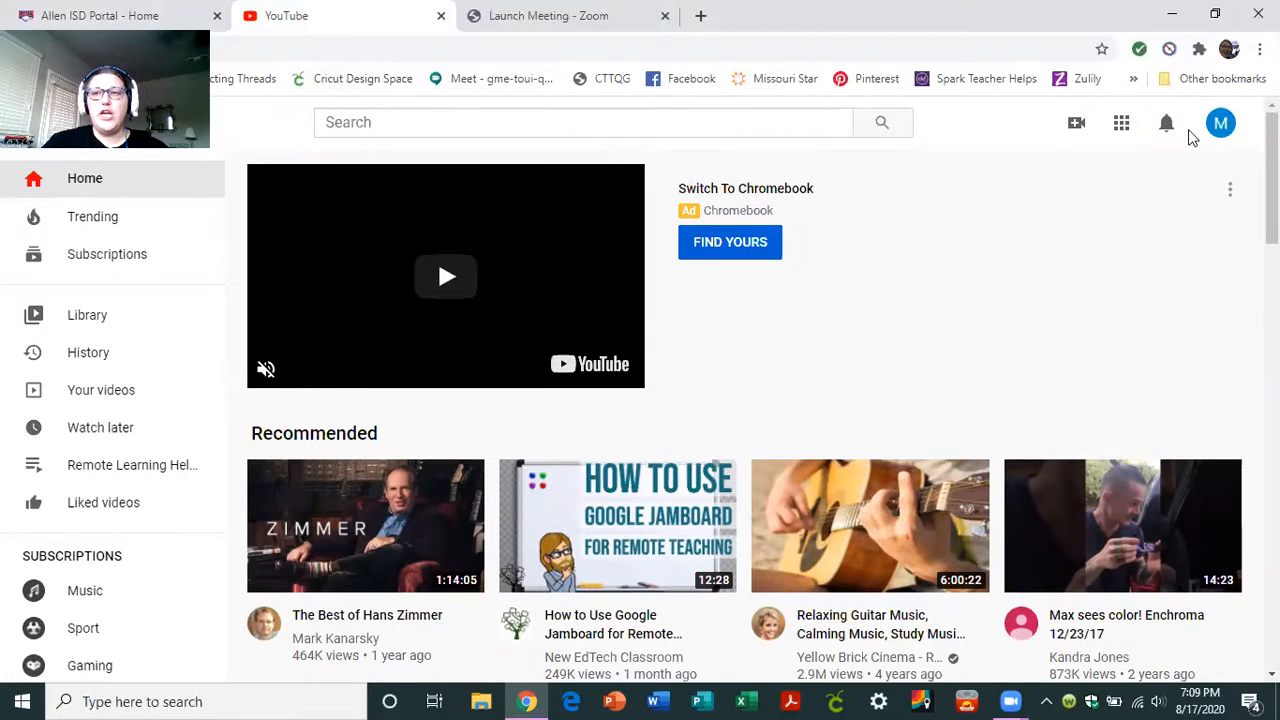
click(1222, 135)
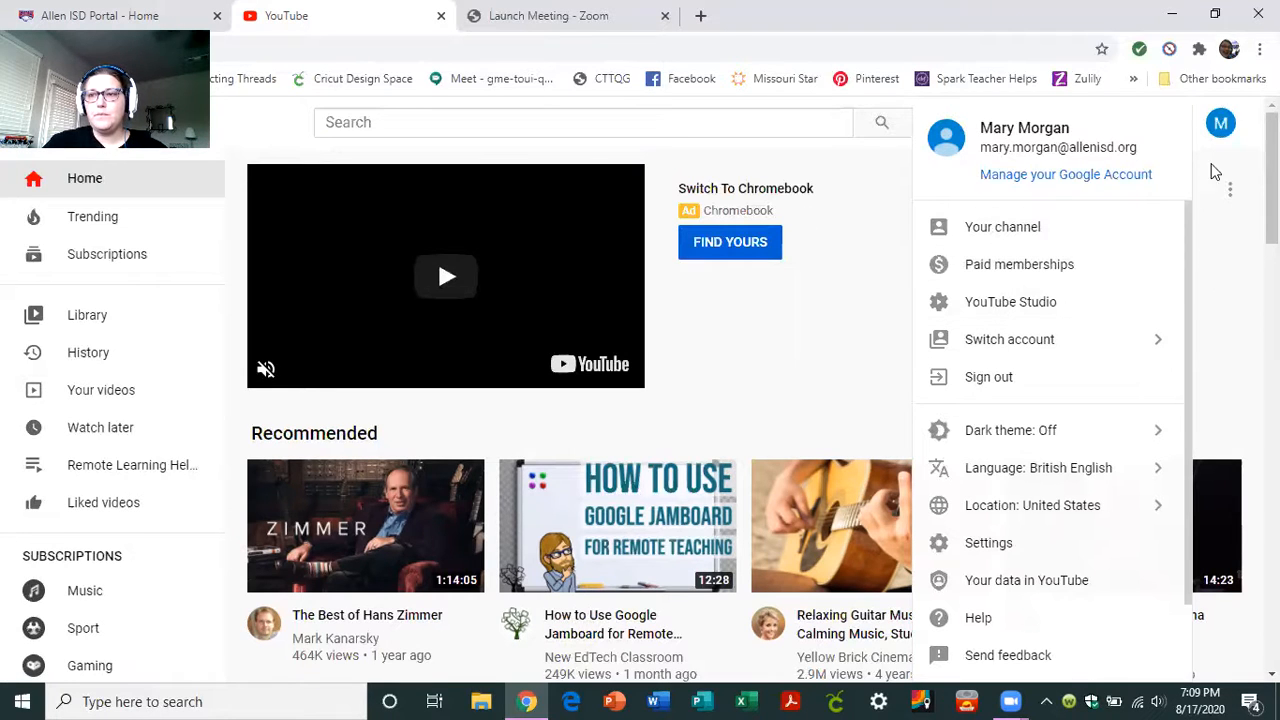
click(887, 198)
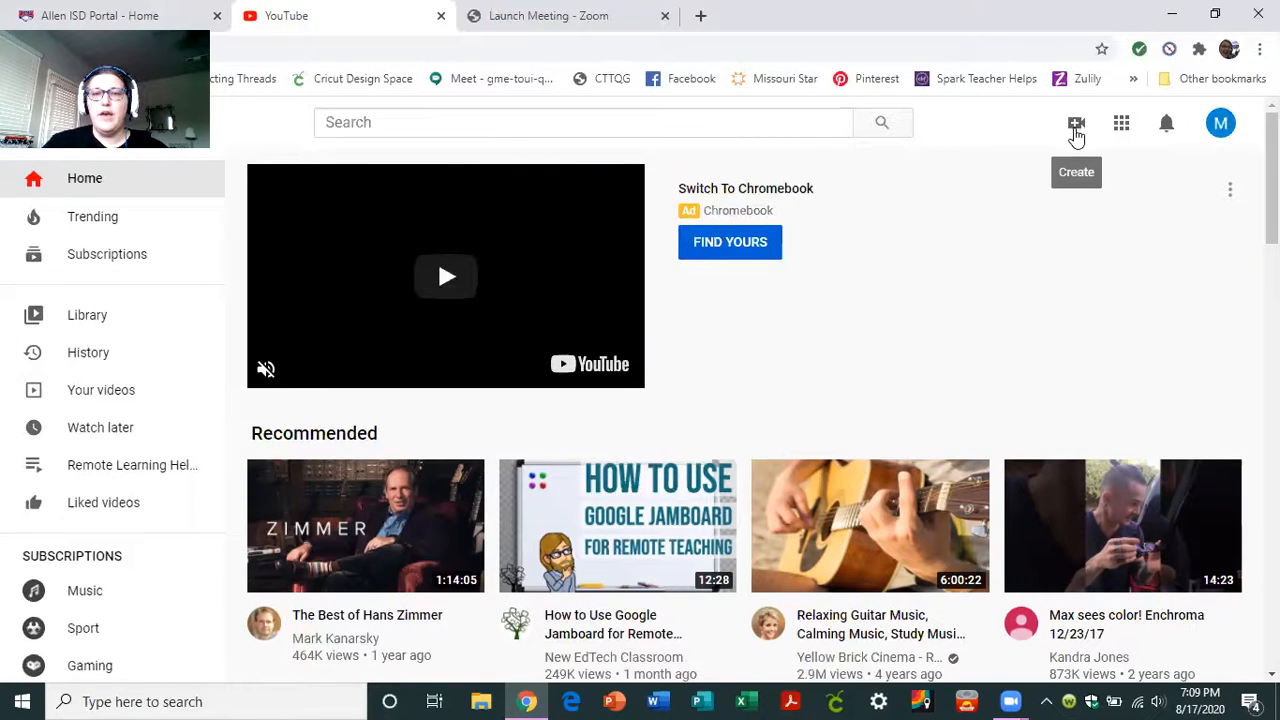
Step: Start a YouTube video upload with the file "How to Access the Rhithm App" from the Desktop folder
click(1077, 126)
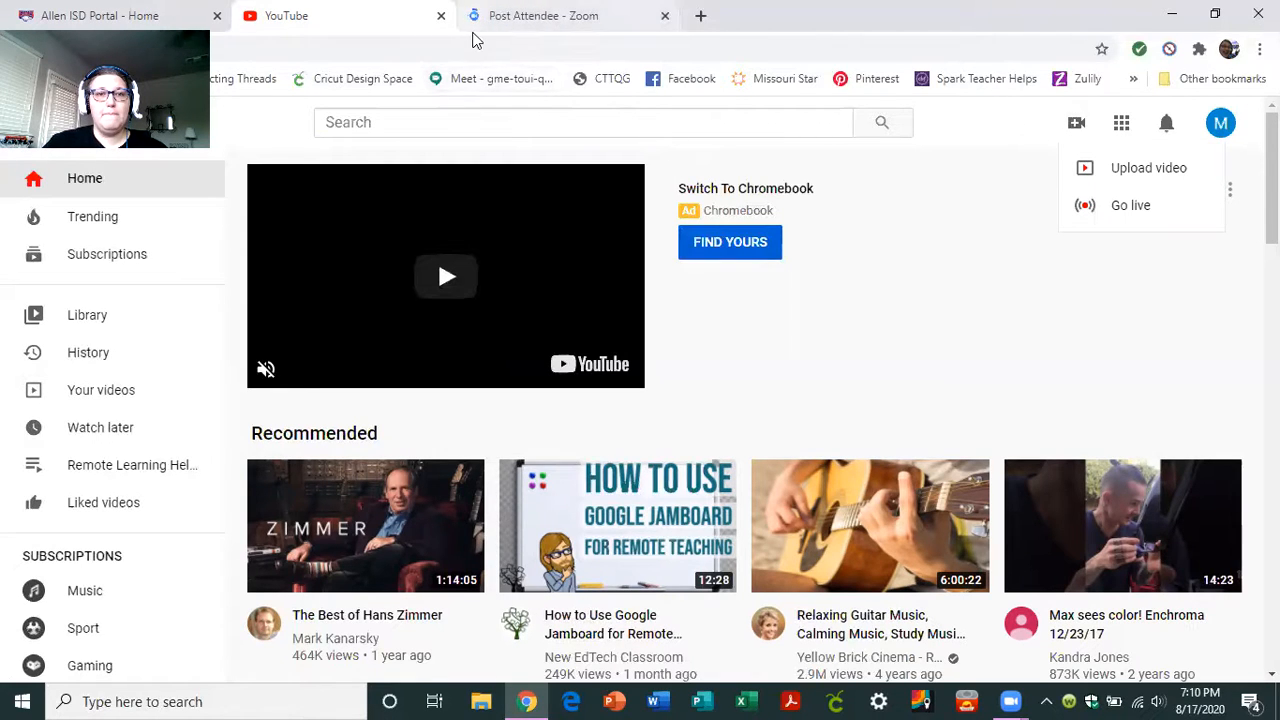
click(1090, 172)
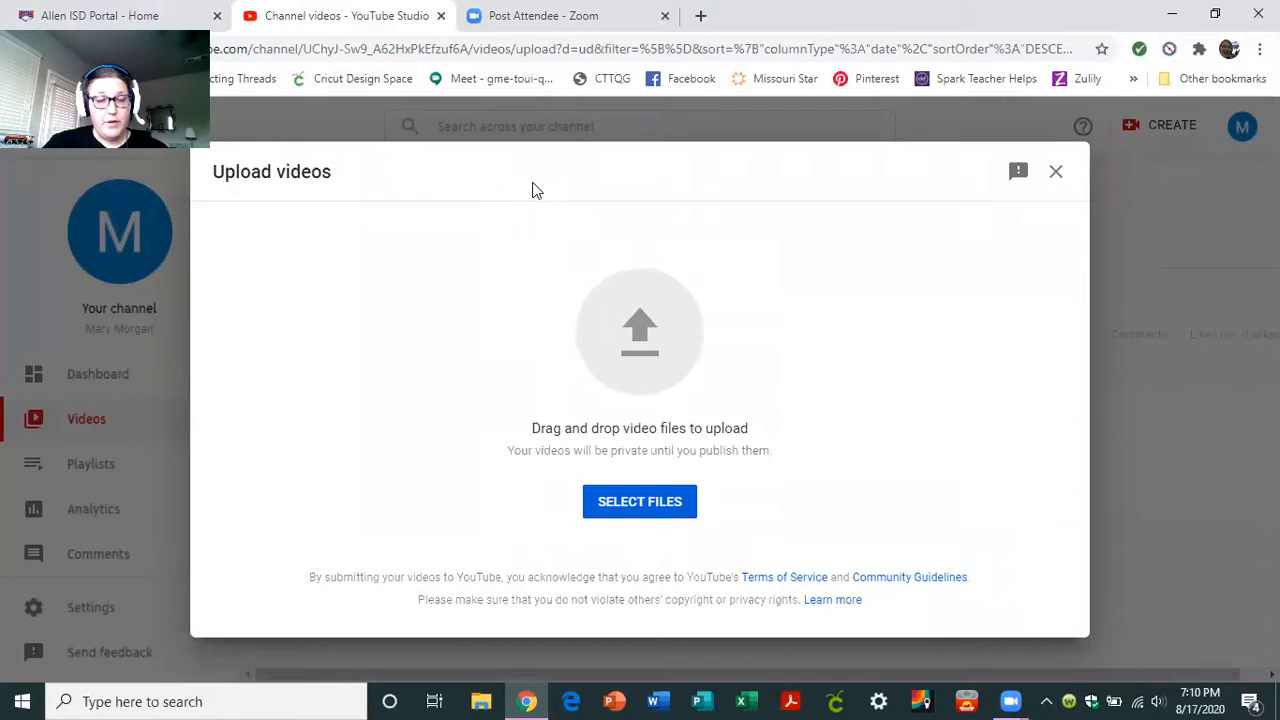
click(607, 505)
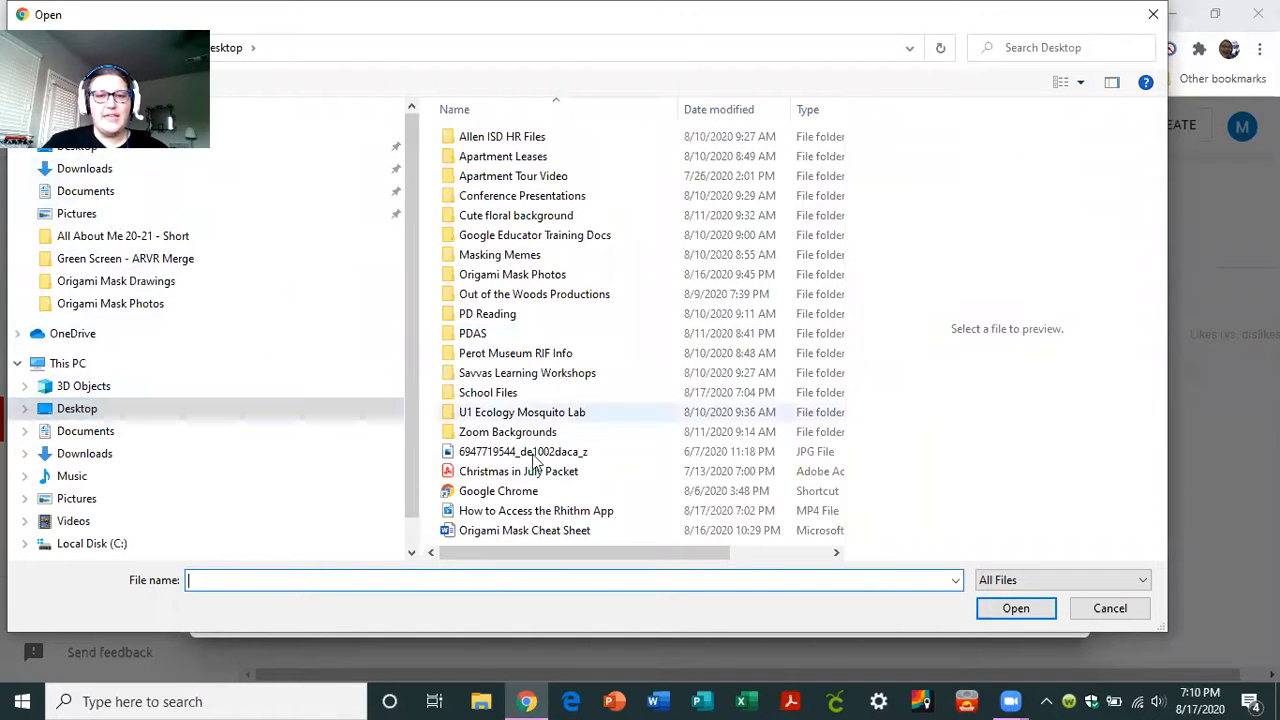
click(524, 511)
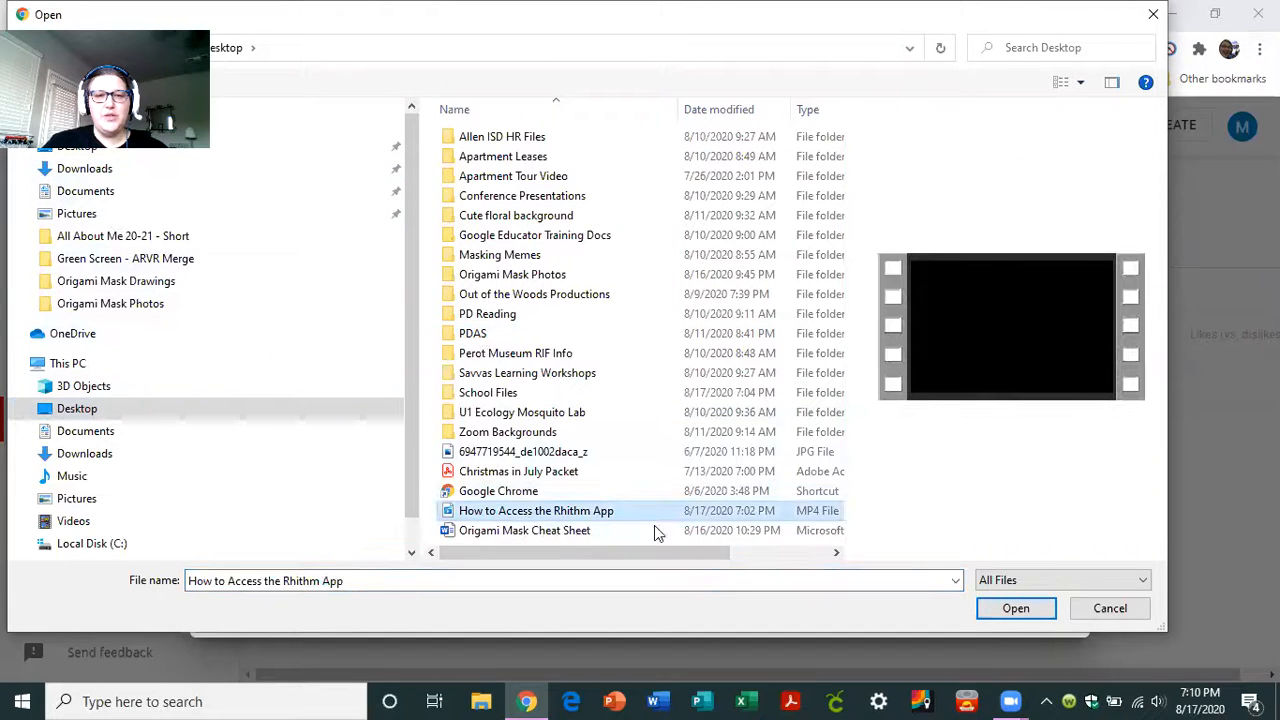
click(1022, 617)
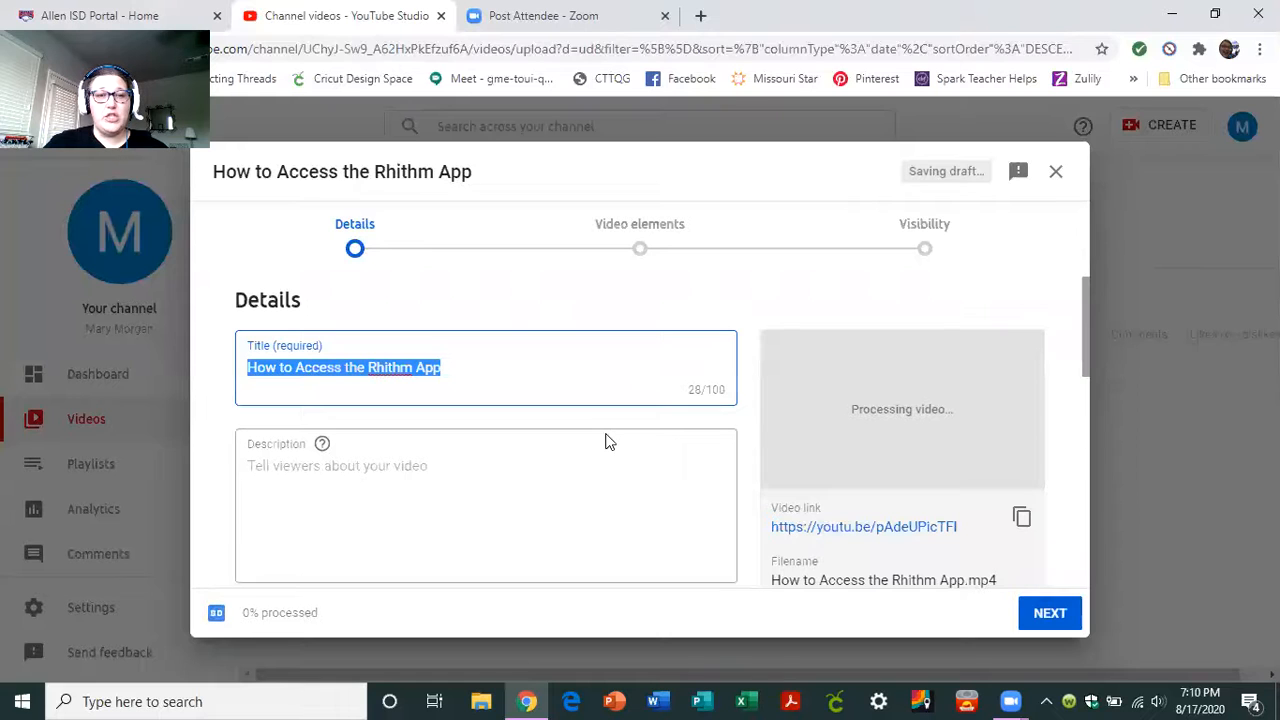
Step: Review the uploaded video's title, description and thumbnail fields
click(485, 367)
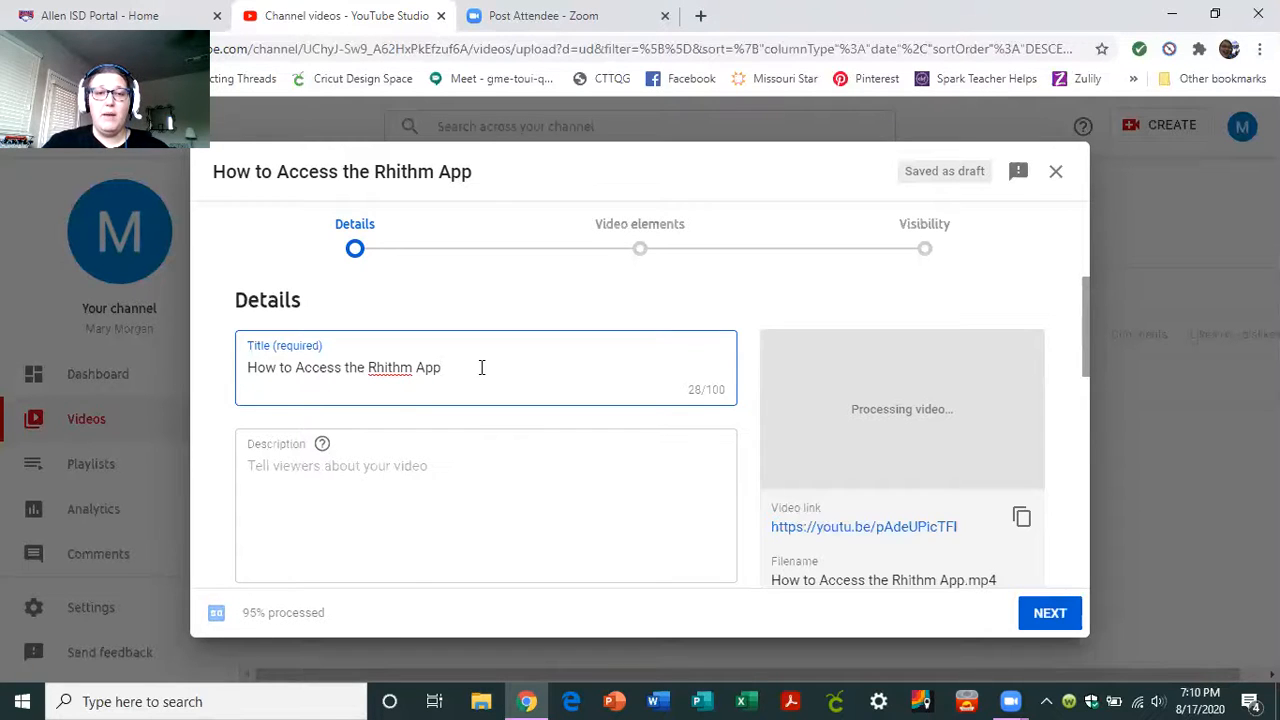
drag(481, 367, 243, 371)
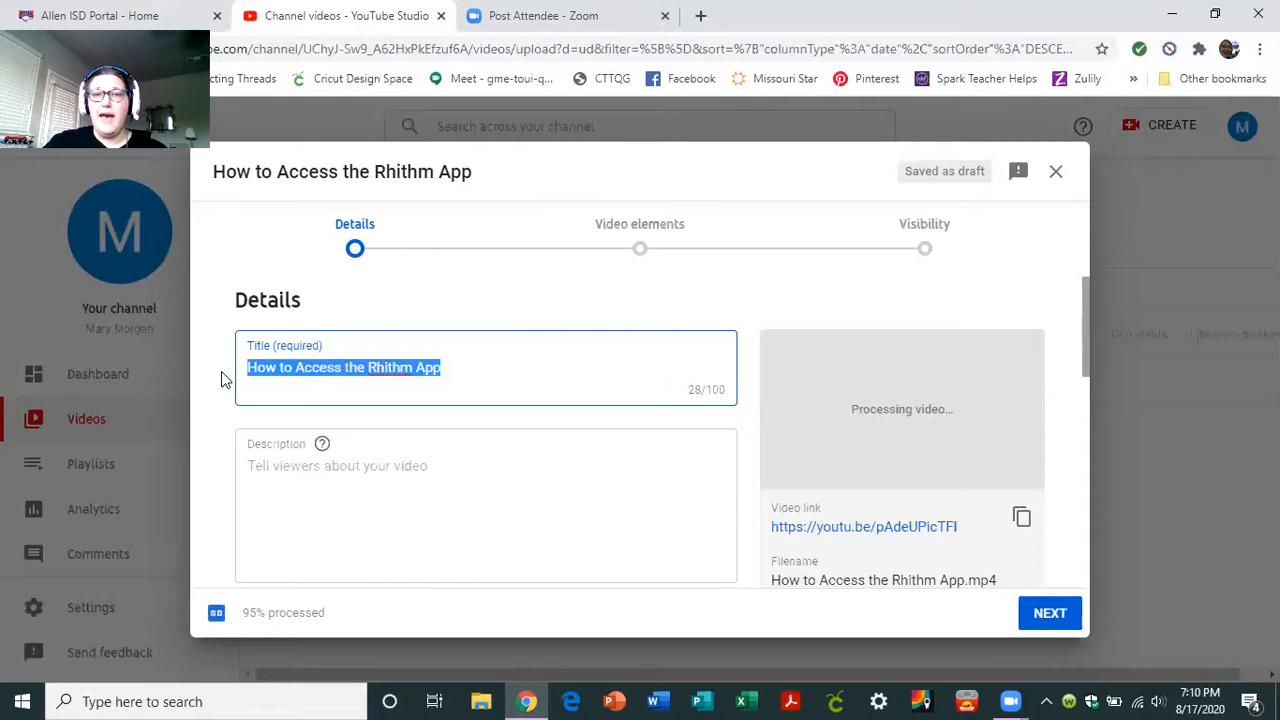
click(295, 468)
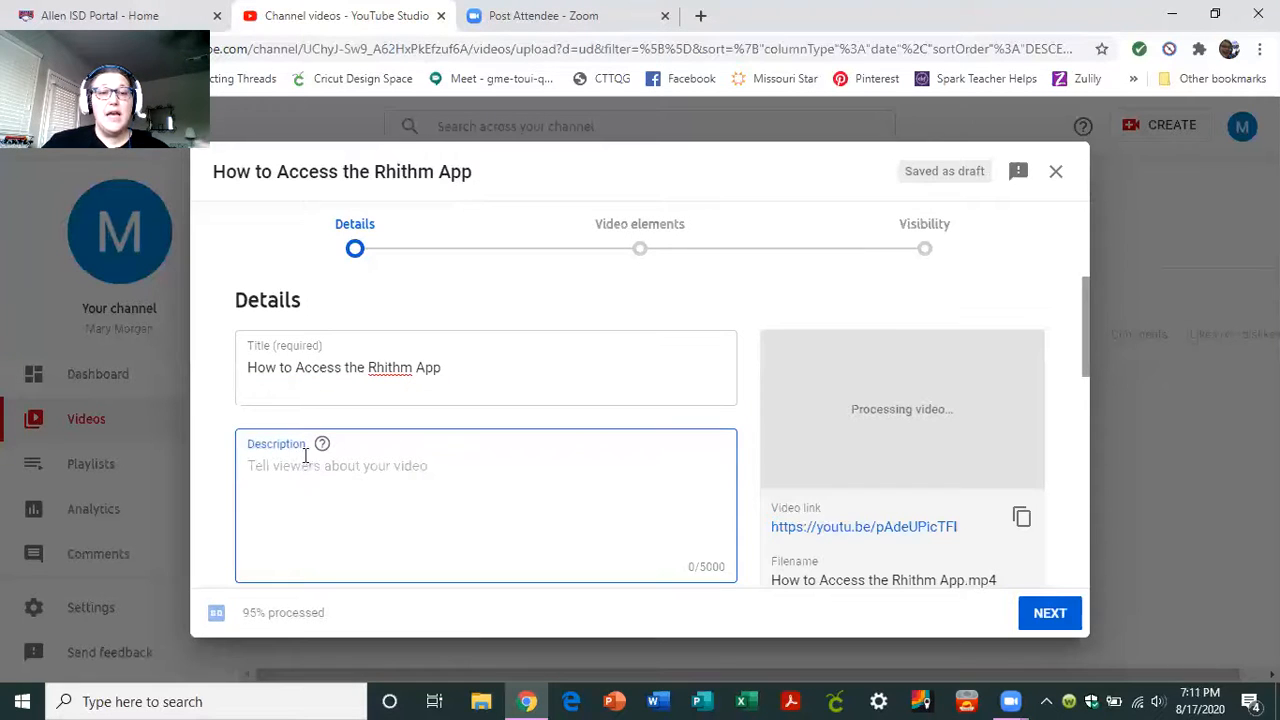
scroll(309, 491, down, 1)
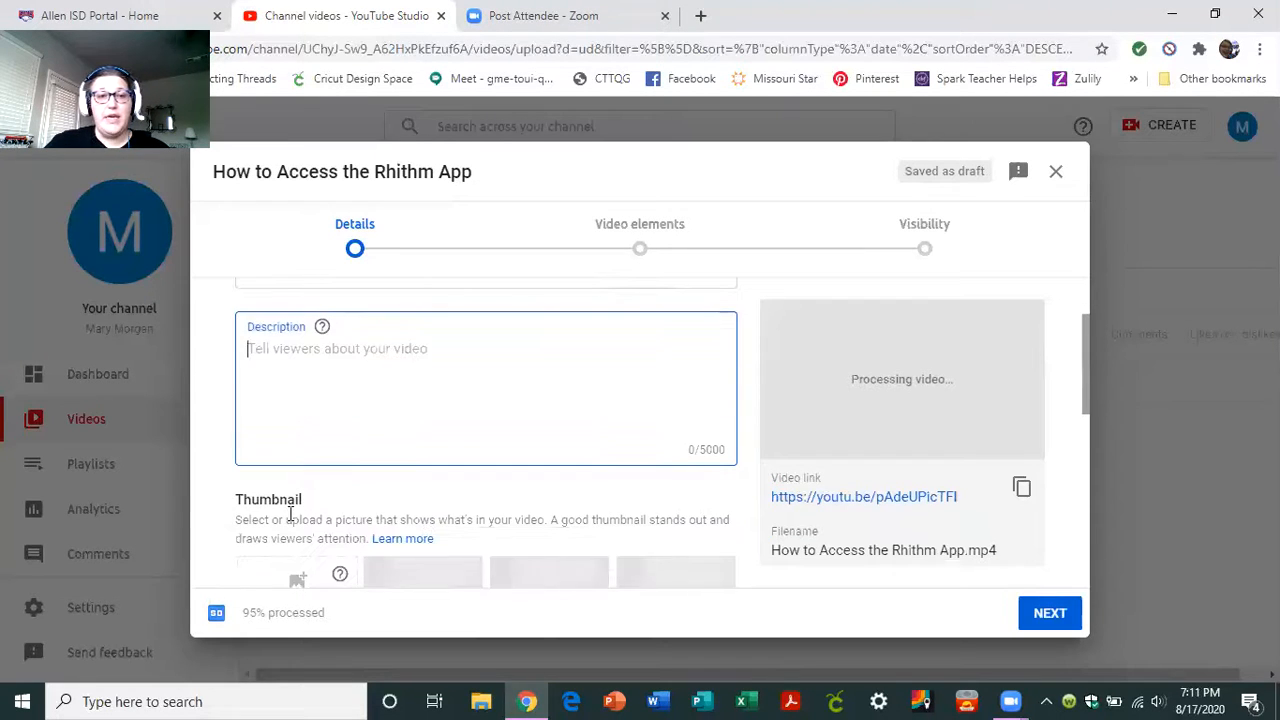
scroll(286, 534, down, 2)
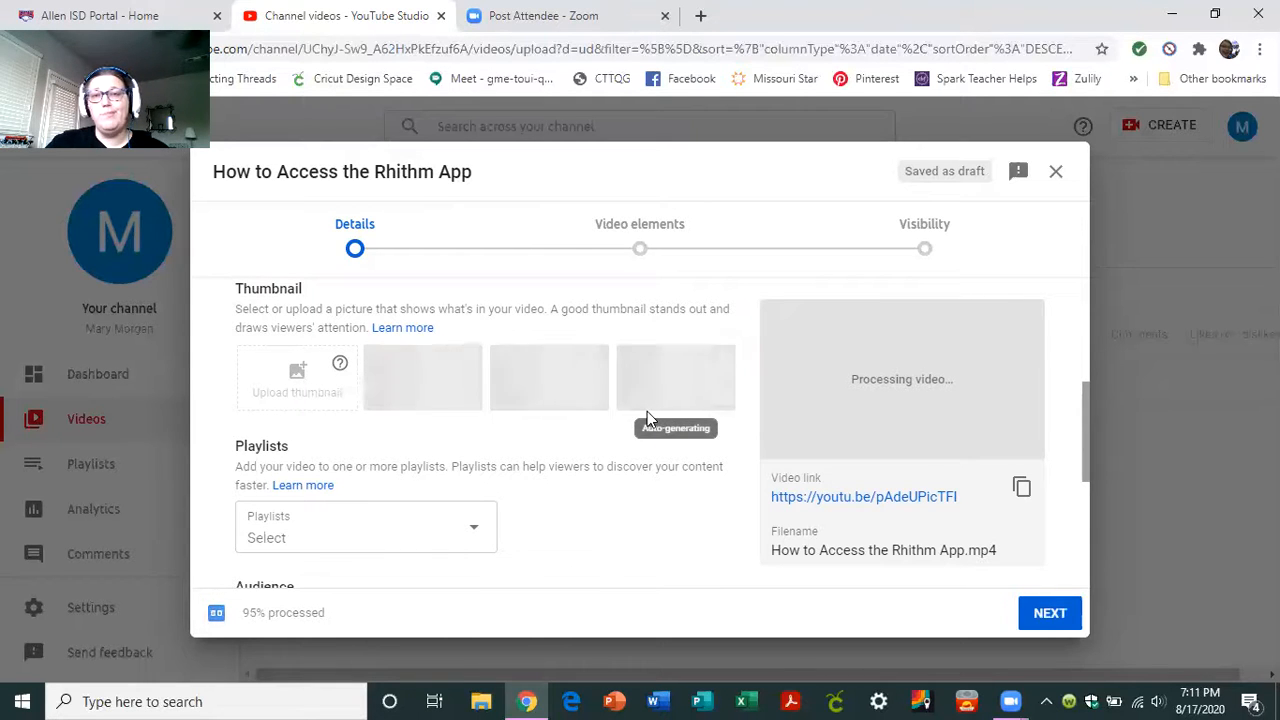
Step: Add the video to the "Remote Learning Helps" playlist
scroll(510, 487, down, 2)
scroll(508, 488, down, 1)
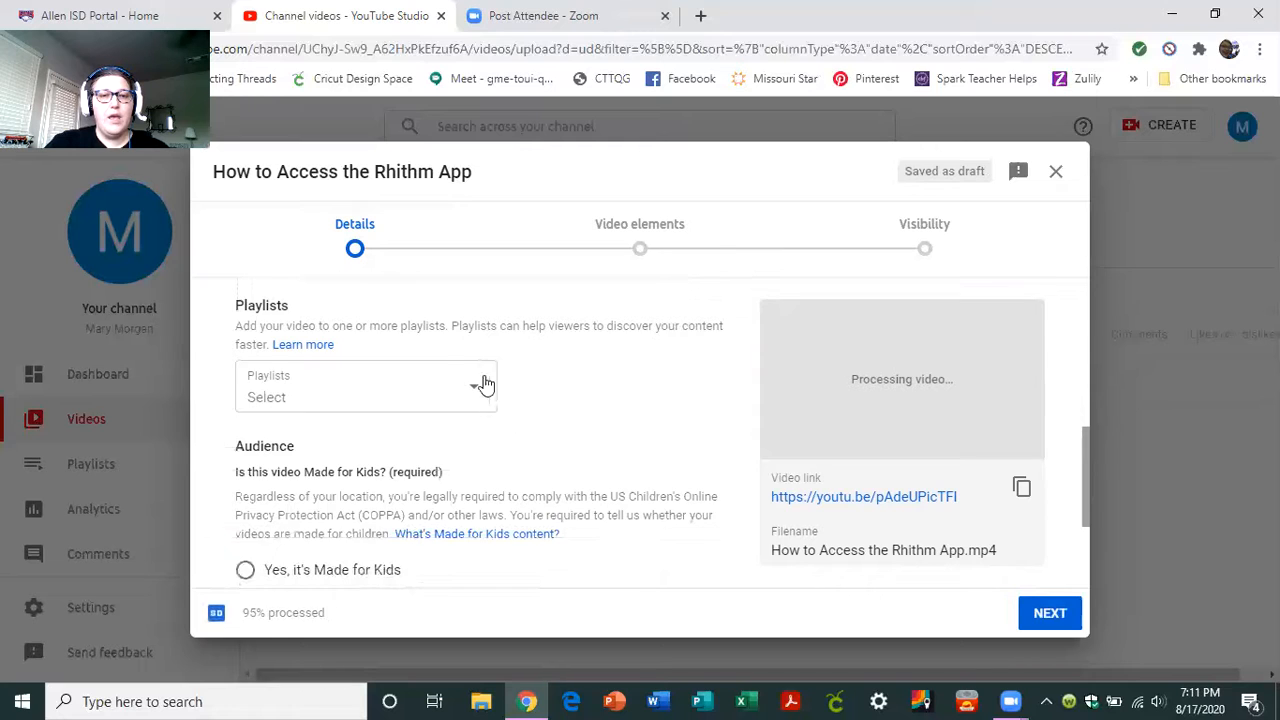
click(474, 394)
click(267, 298)
click(503, 613)
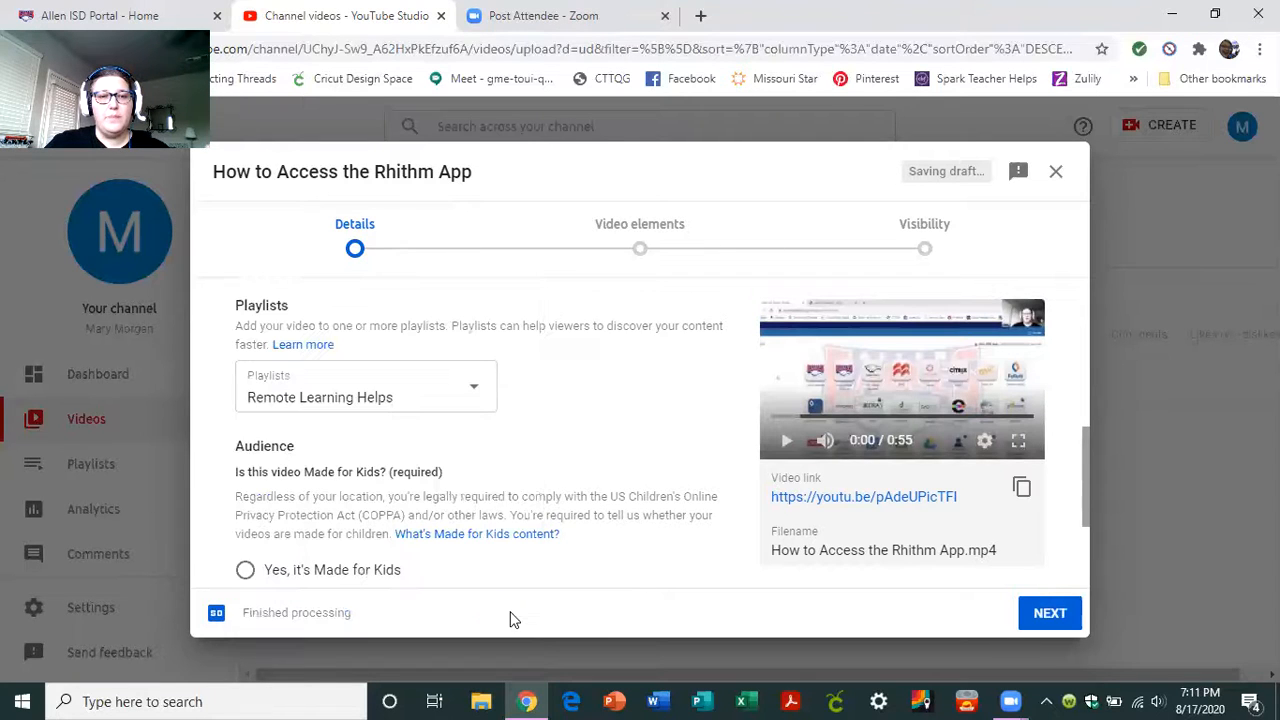
Step: Set the video's audience to "Yes, it's Made for Kids" and expand the advanced age restriction settings
scroll(470, 500, down, 2)
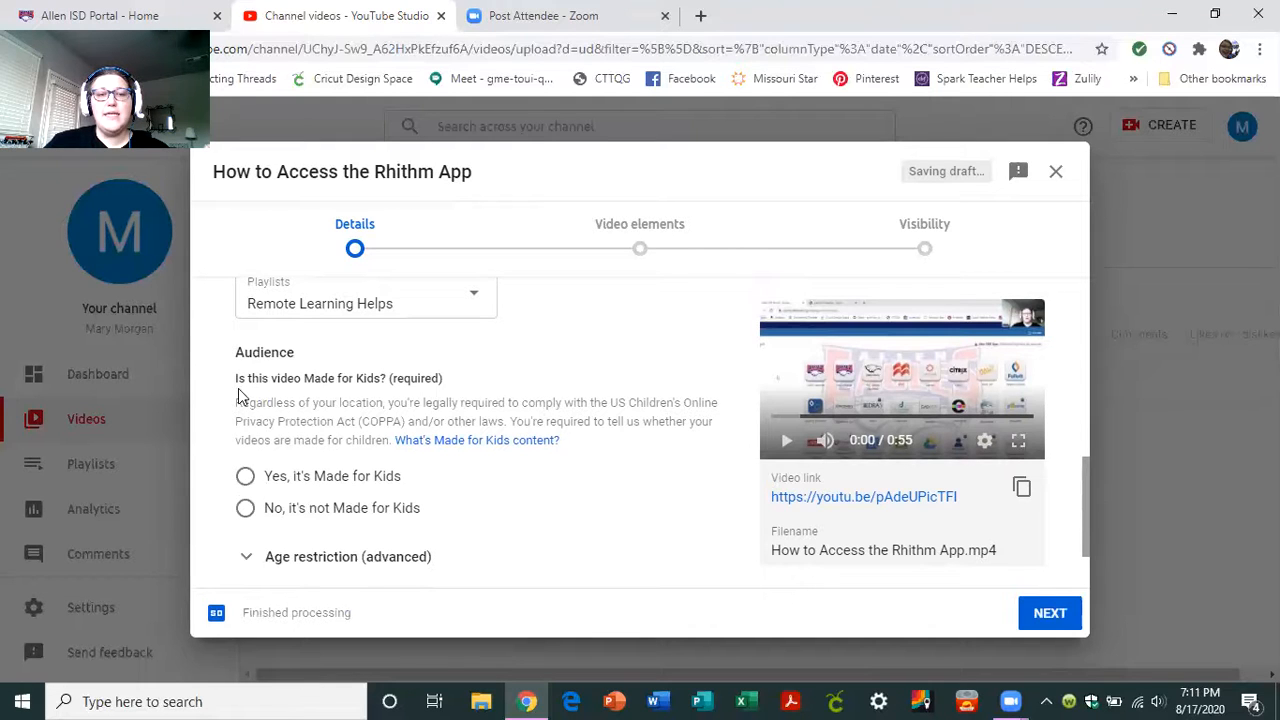
click(246, 480)
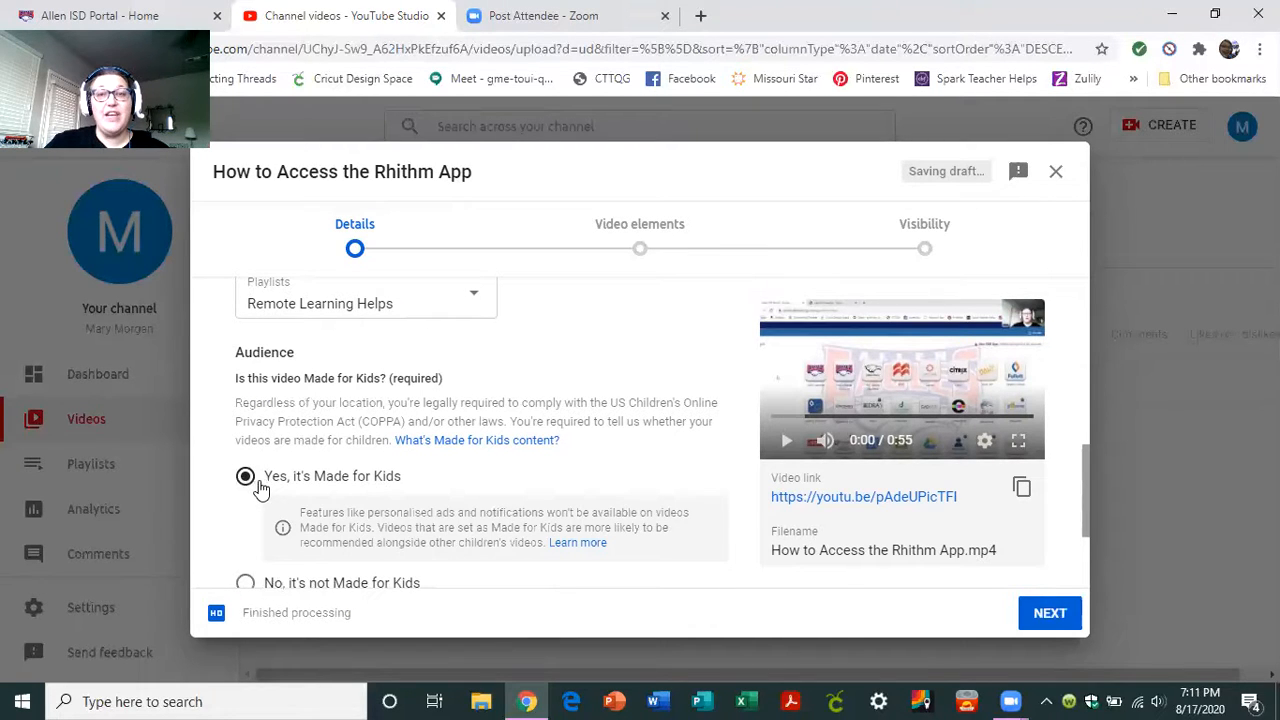
scroll(270, 490, down, 2)
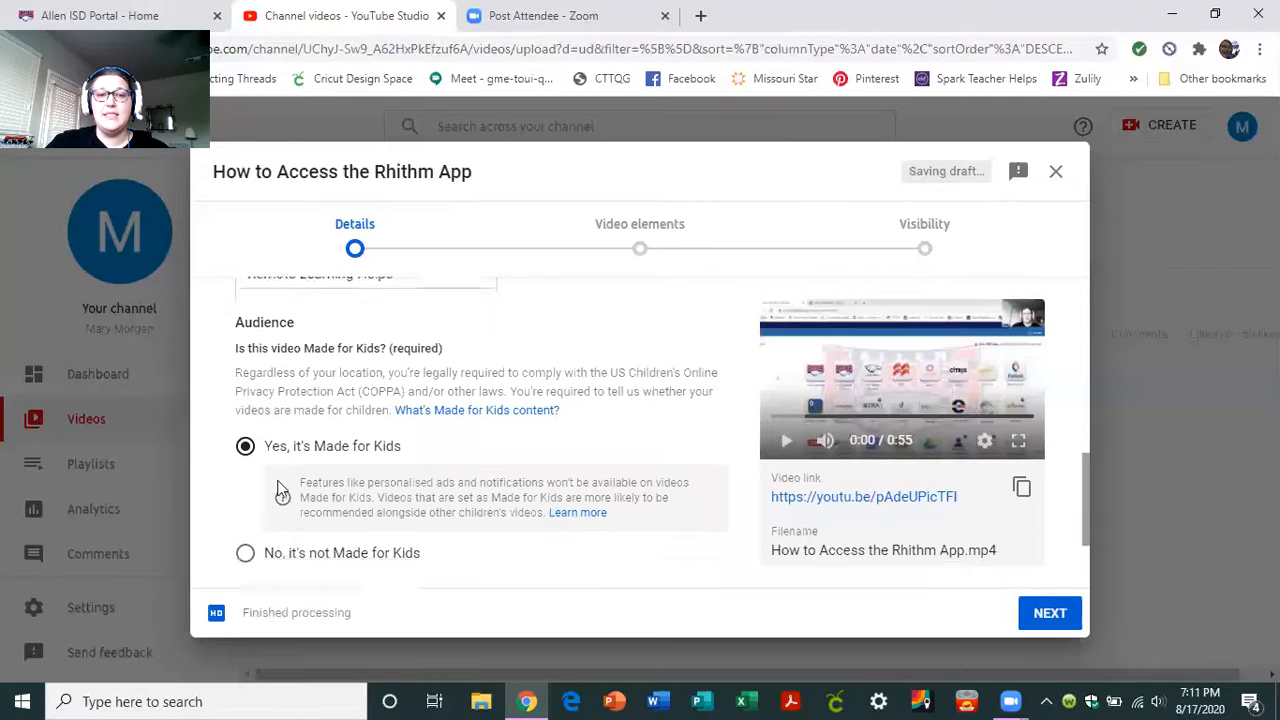
click(245, 517)
scroll(255, 528, down, 2)
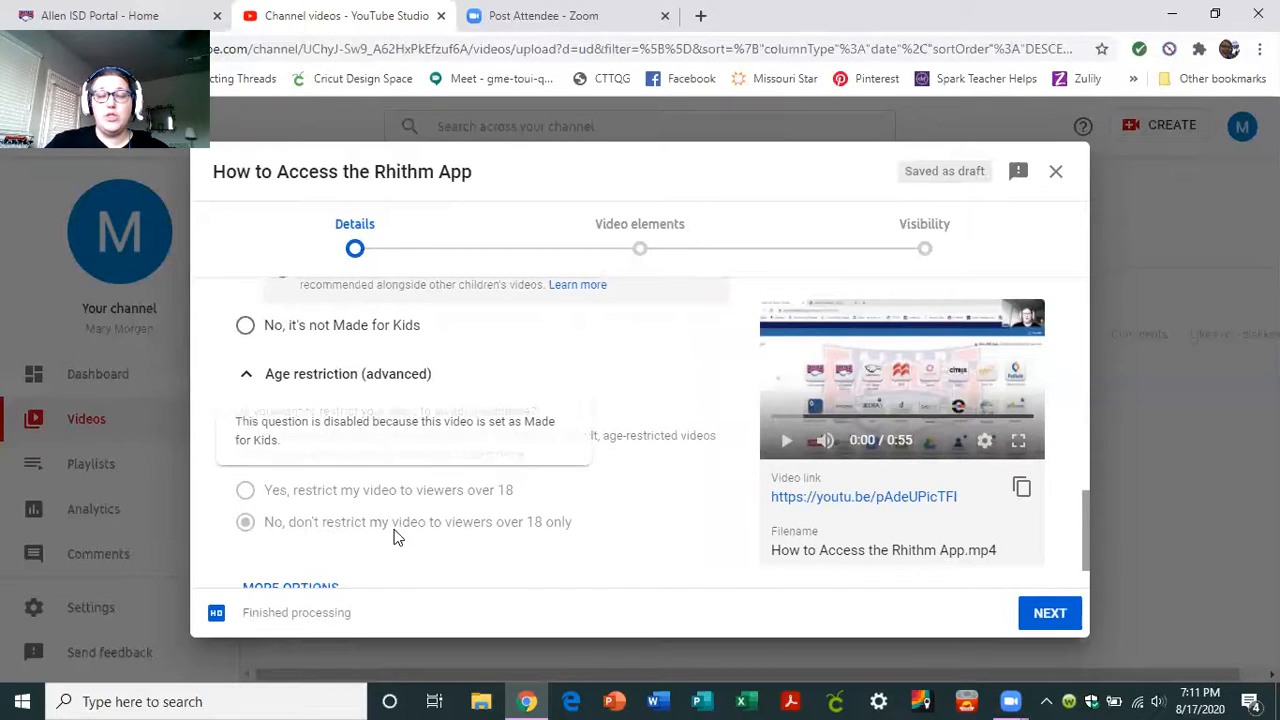
Step: Look over the remaining video details and advance past the video elements stage to the visibility options
scroll(588, 540, up, 1)
scroll(588, 540, up, 5)
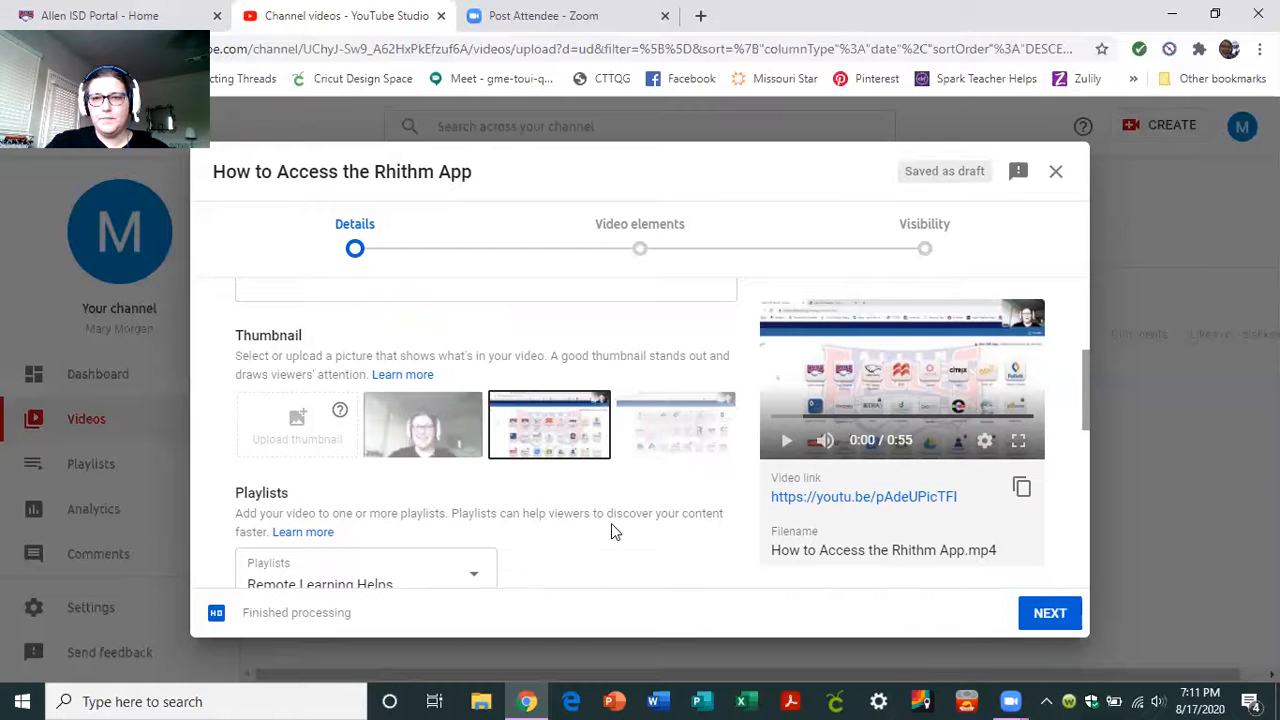
scroll(611, 530, down, 10)
scroll(400, 440, up, 2)
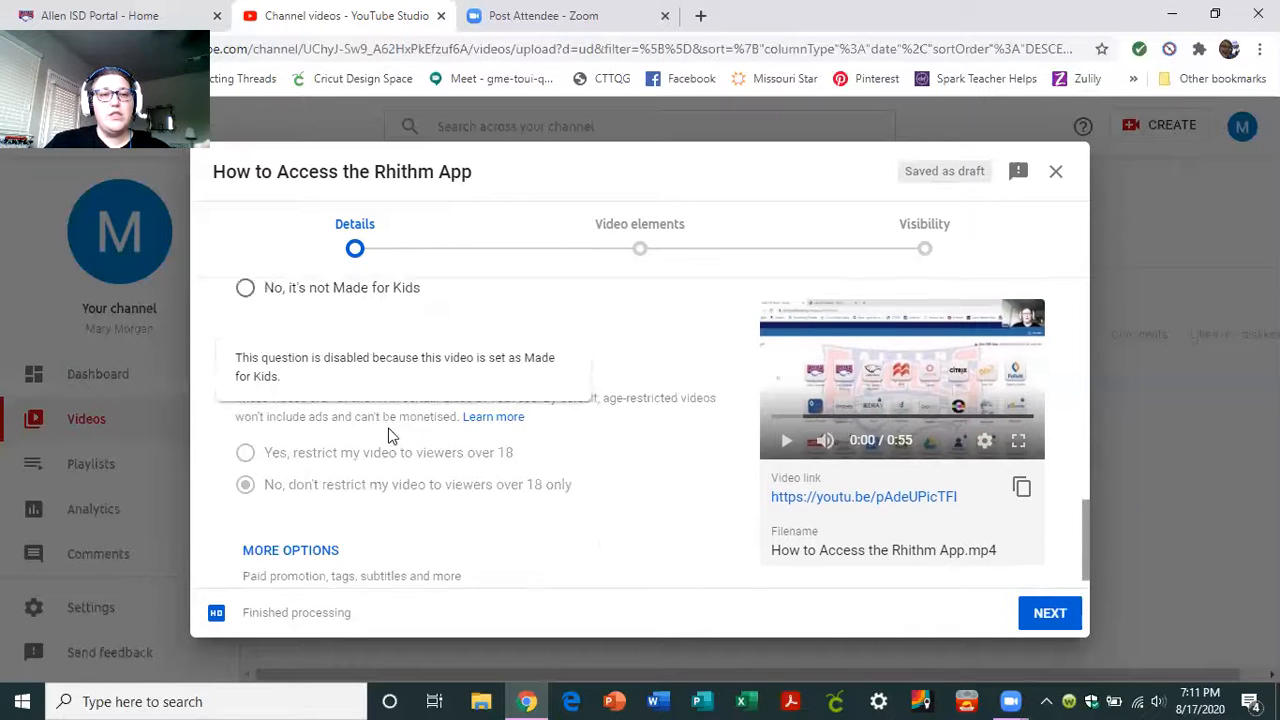
scroll(362, 501, down, 2)
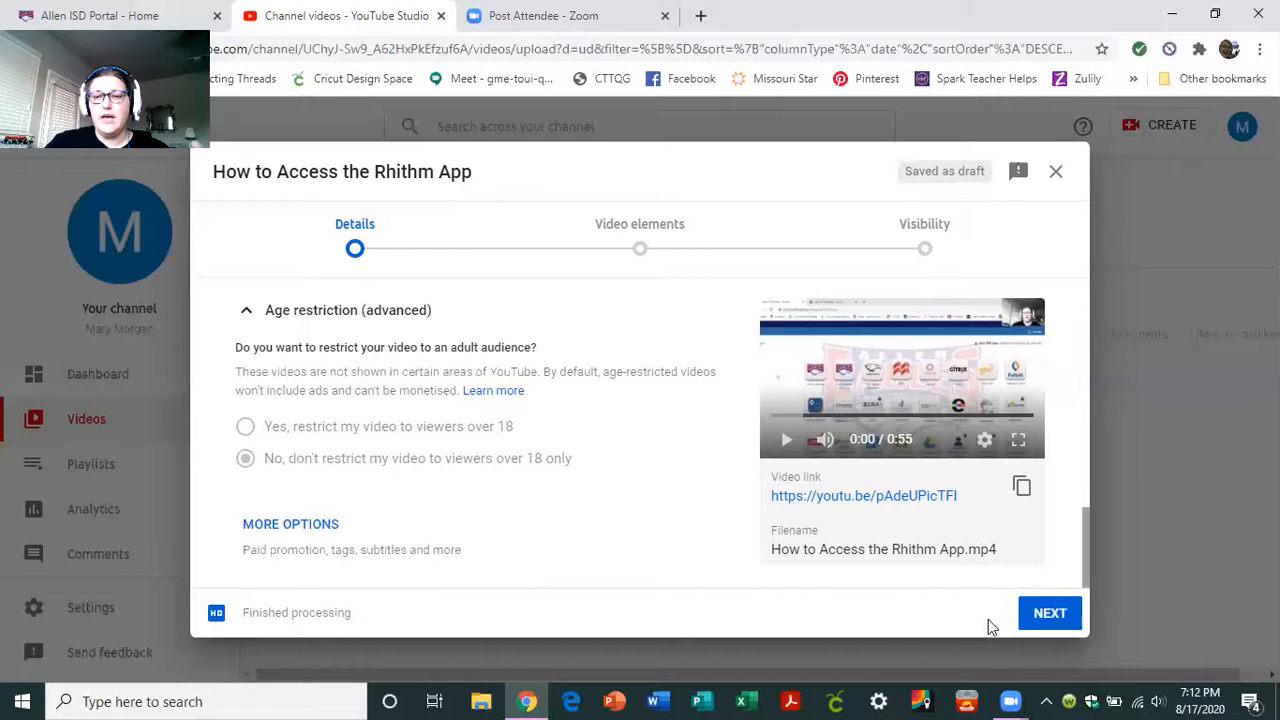
click(1041, 617)
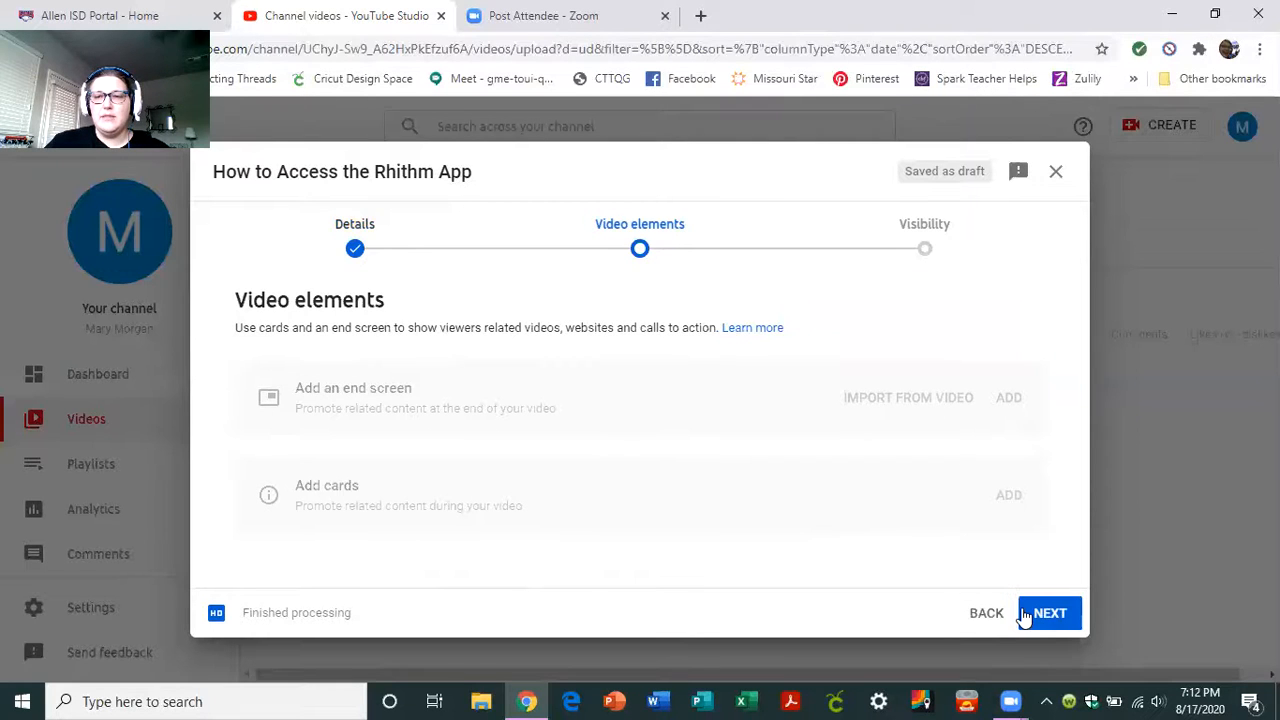
click(1025, 614)
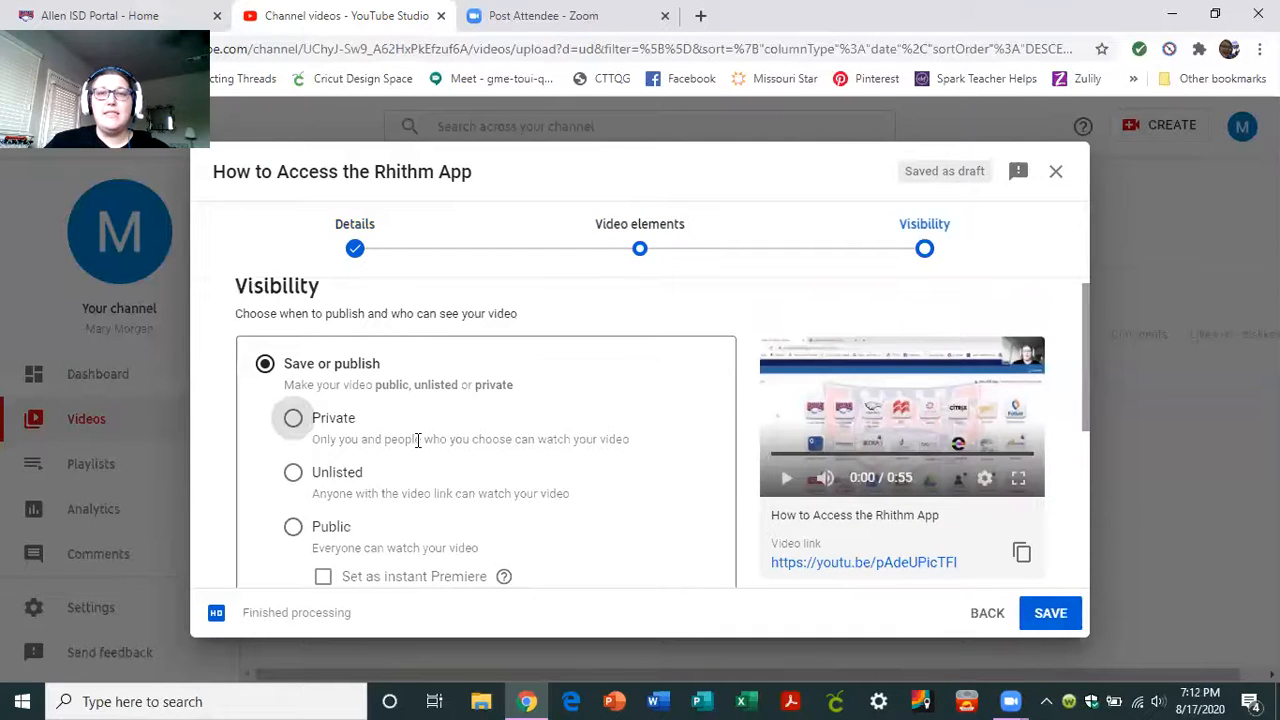
scroll(283, 375, down, 1)
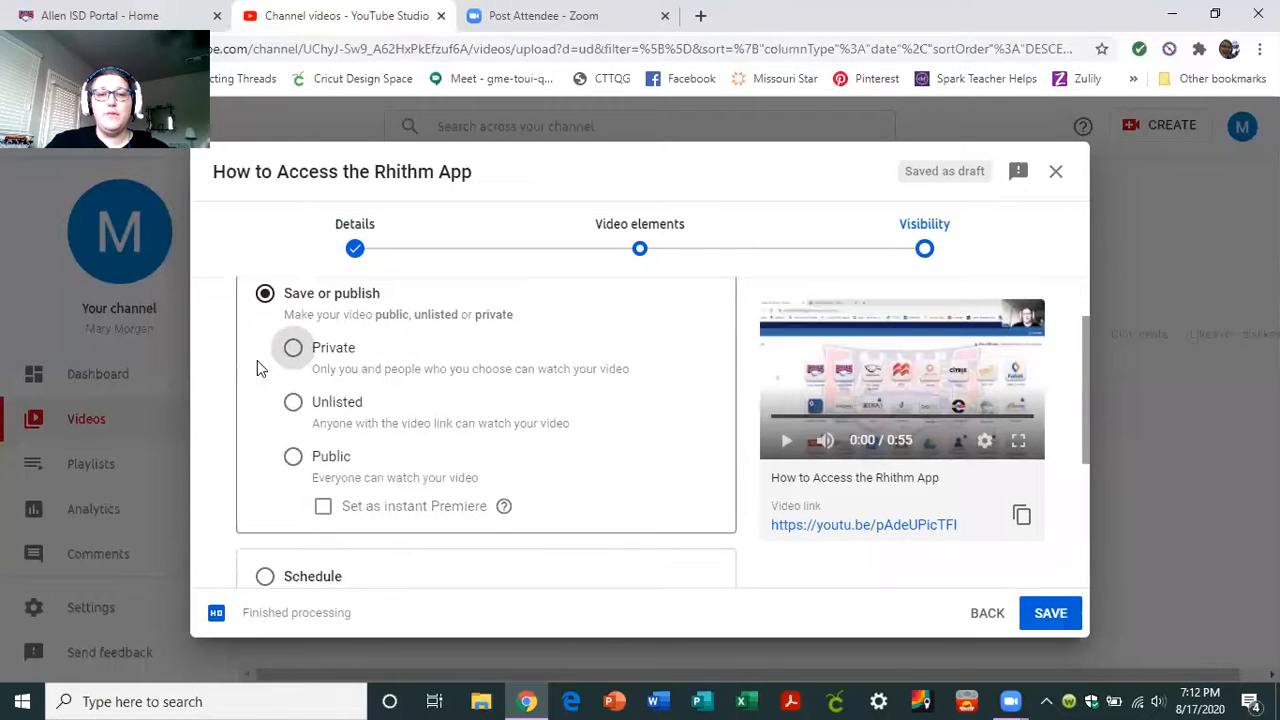
Step: Set the video's visibility to Unlisted
scroll(257, 362, up, 1)
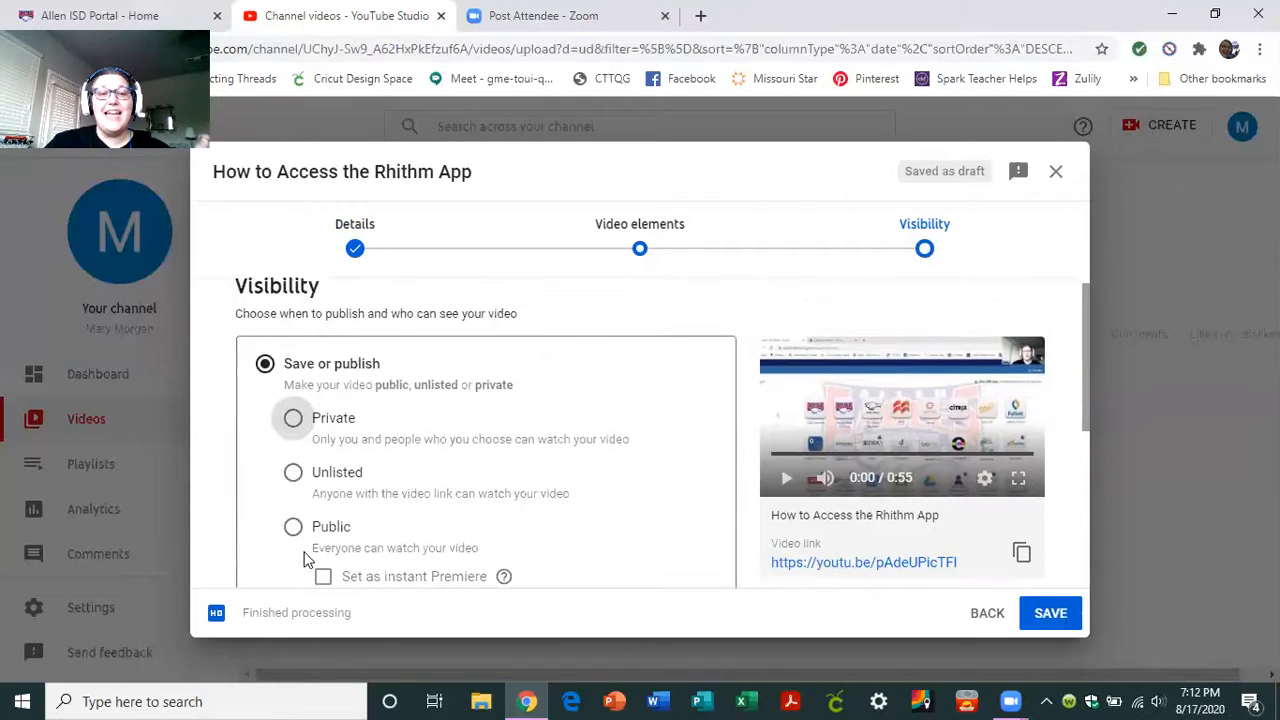
click(292, 480)
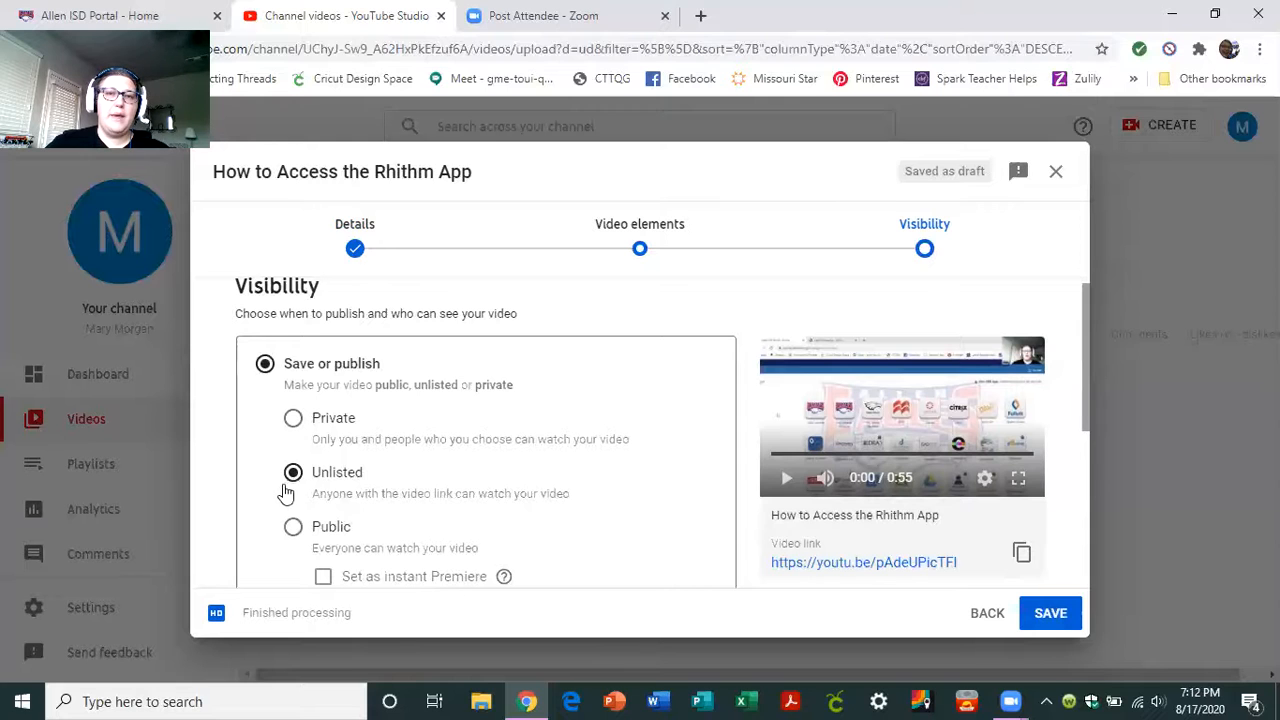
Step: Check the schedule option and pre-publish notes, save the video, and dismiss the published-video dialog
scroll(281, 495, down, 2)
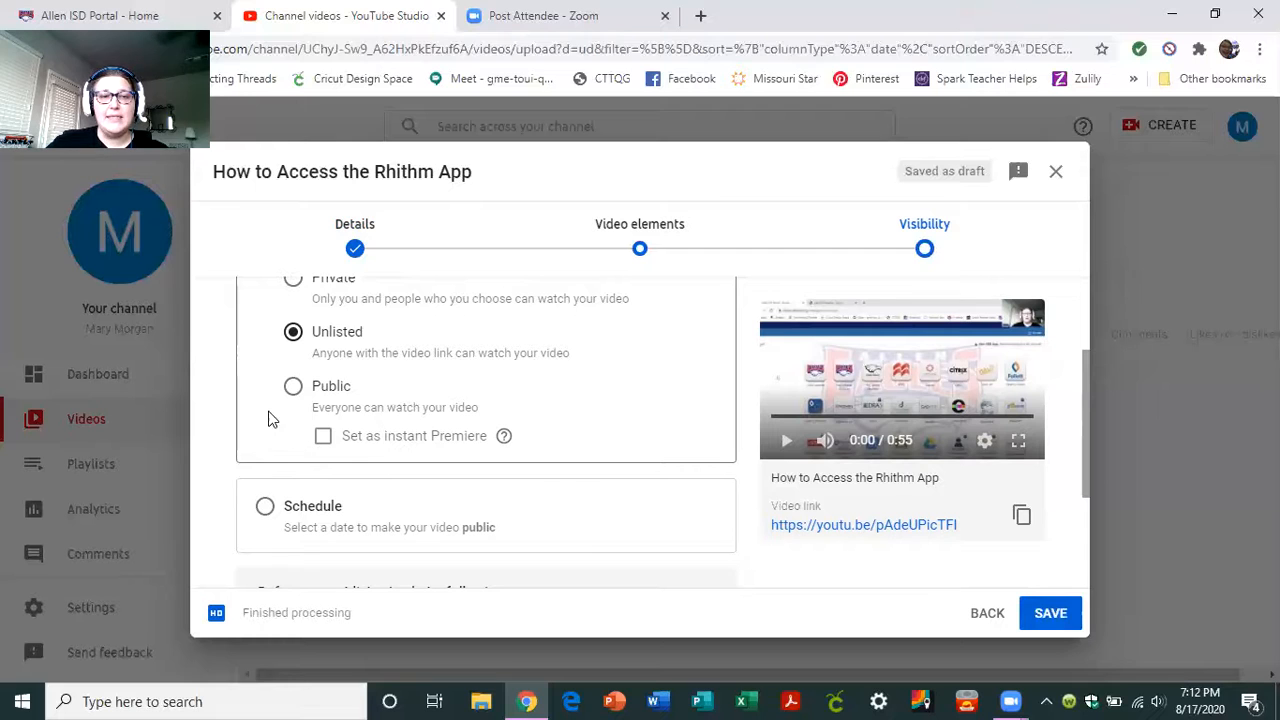
scroll(251, 446, down, 1)
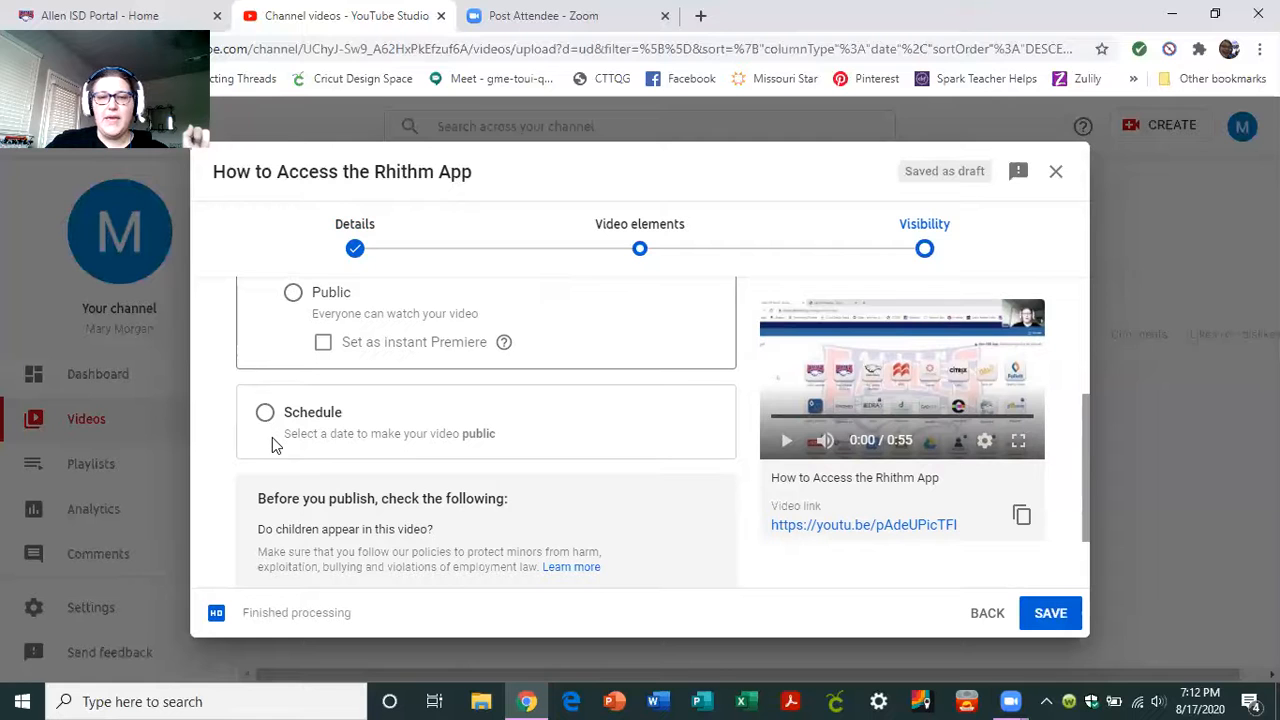
scroll(276, 478, down, 1)
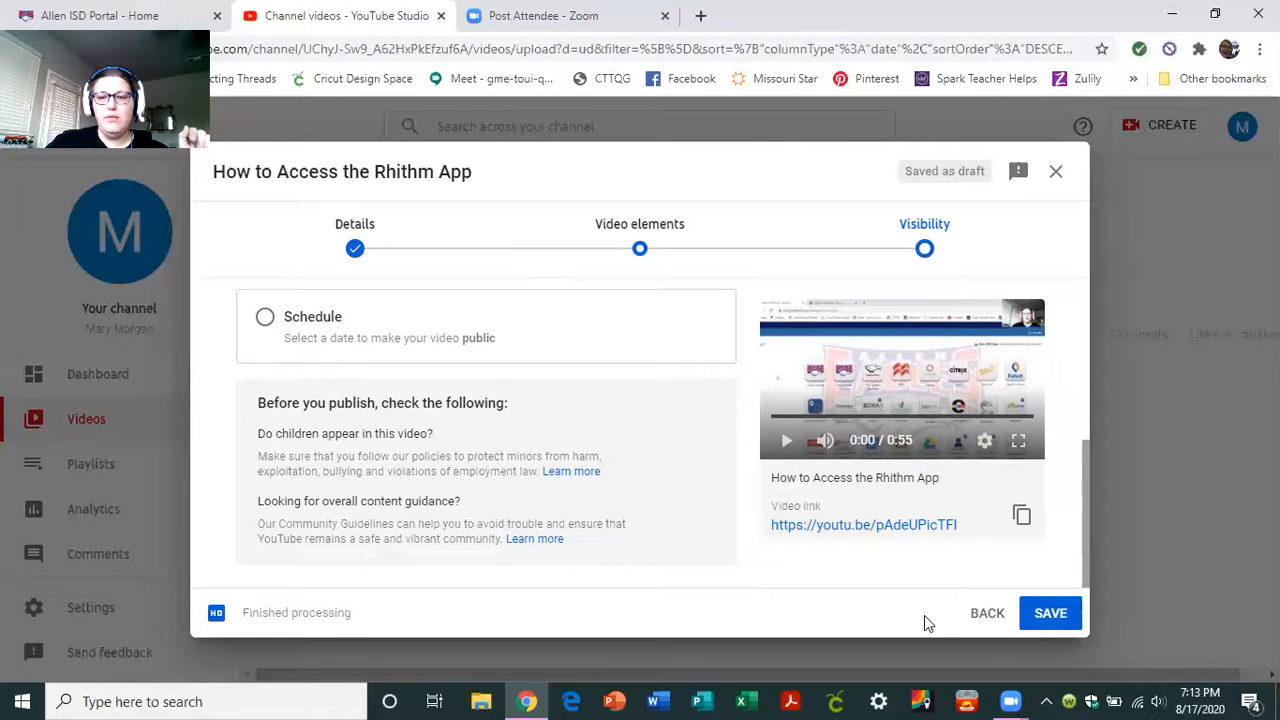
click(1038, 612)
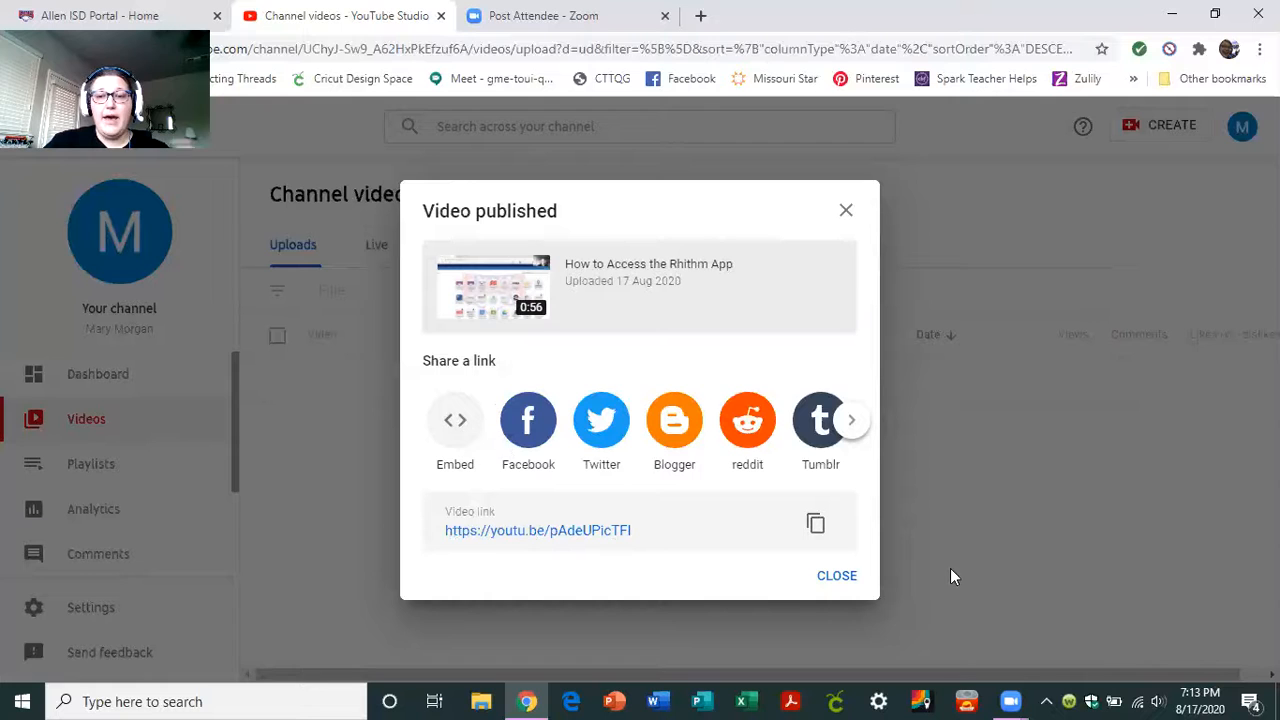
click(836, 578)
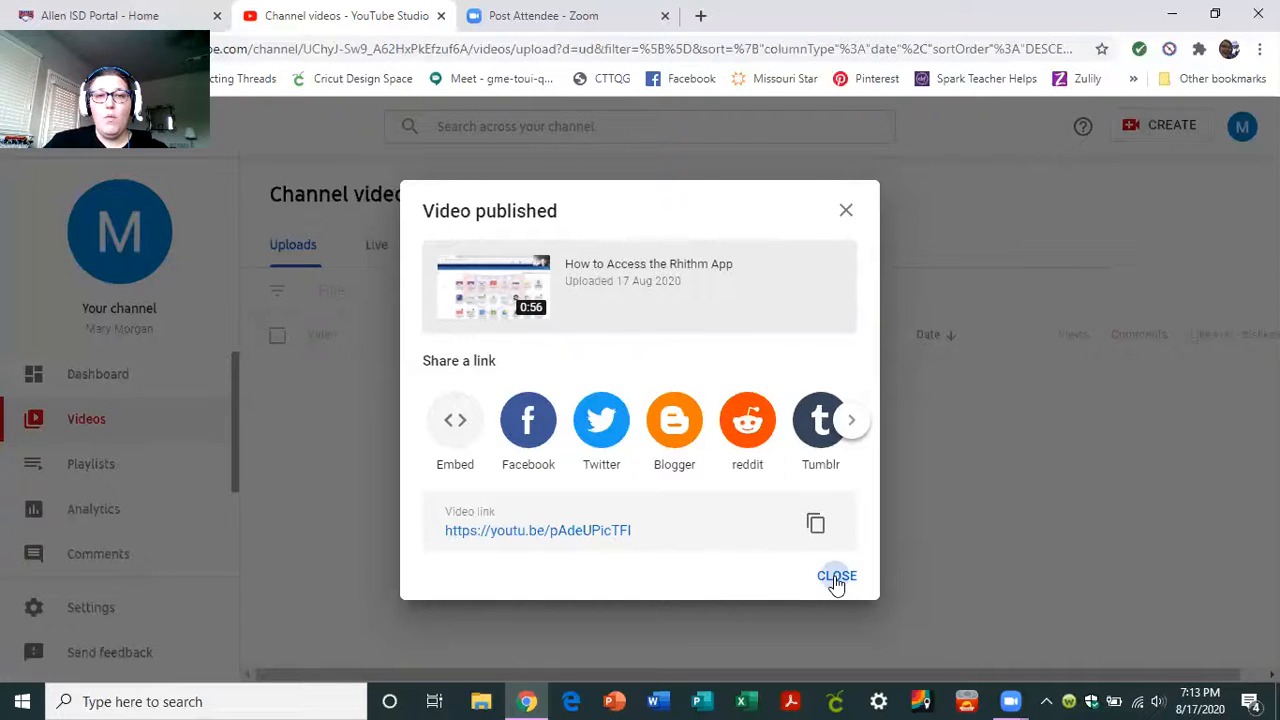
Step: Look over the channel's uploads list and bring up the open Zoom windows
scroll(374, 366, down, 1)
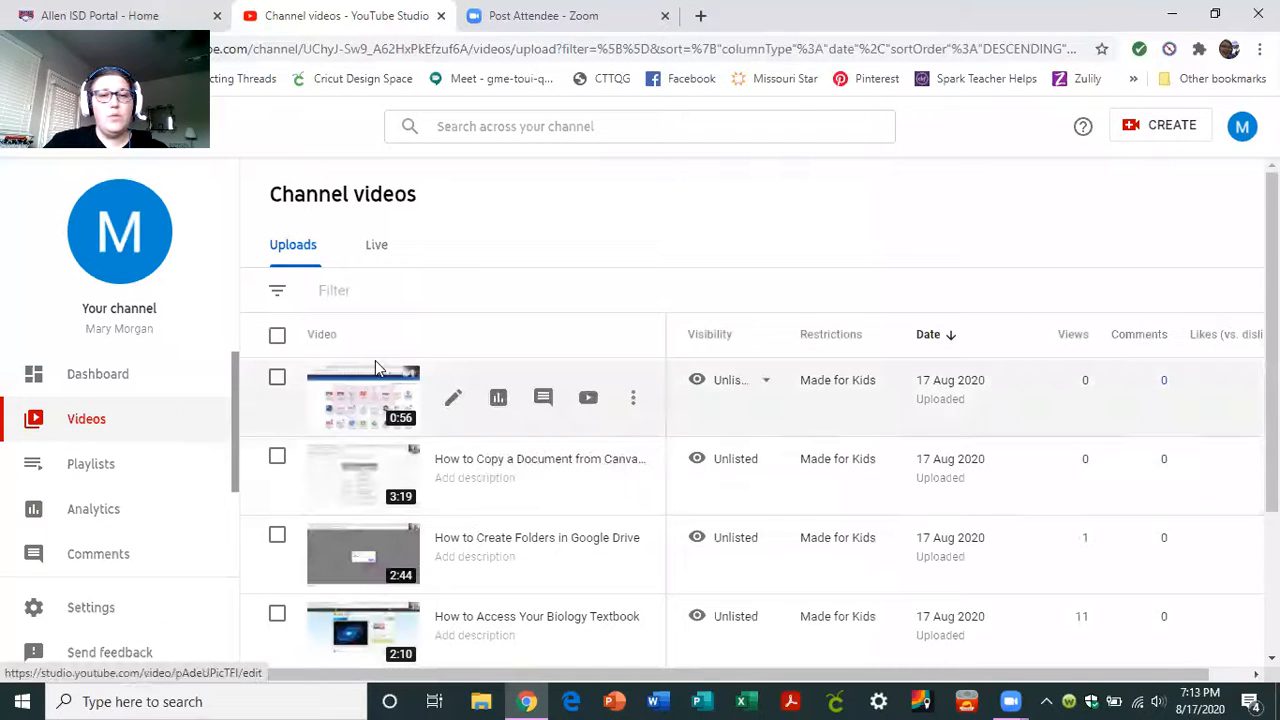
scroll(378, 404, up, 1)
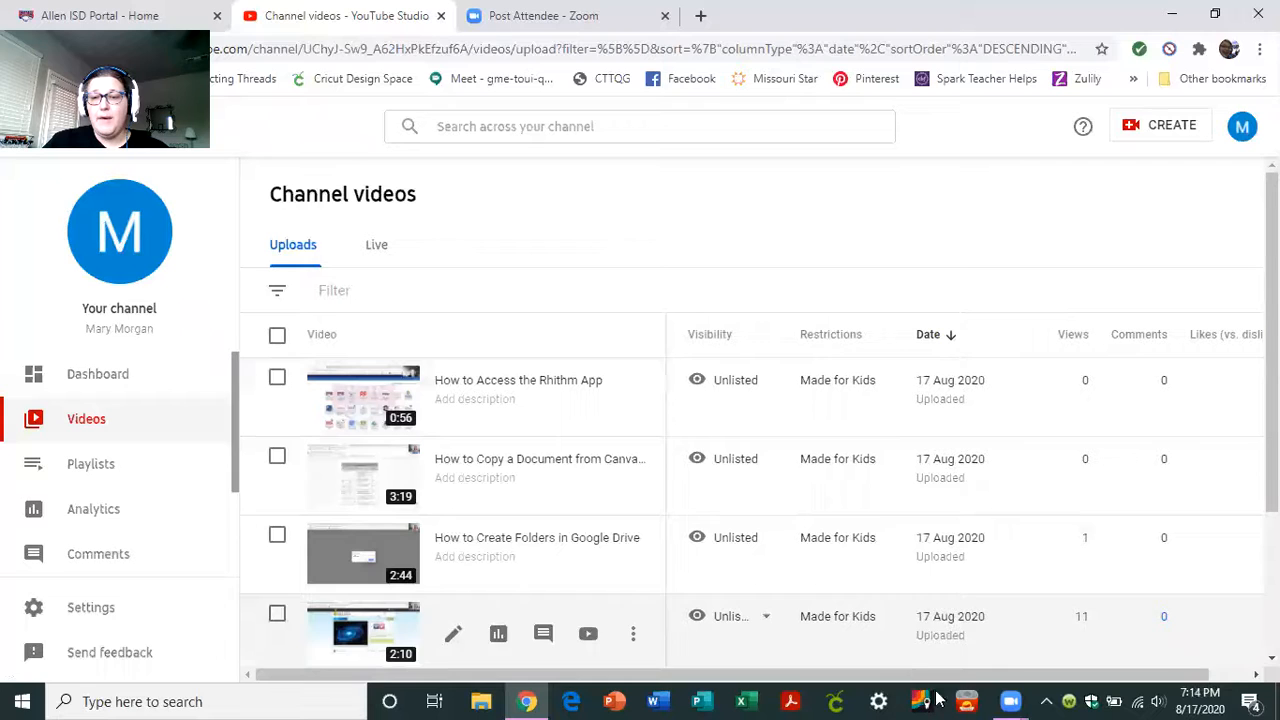
click(1013, 700)
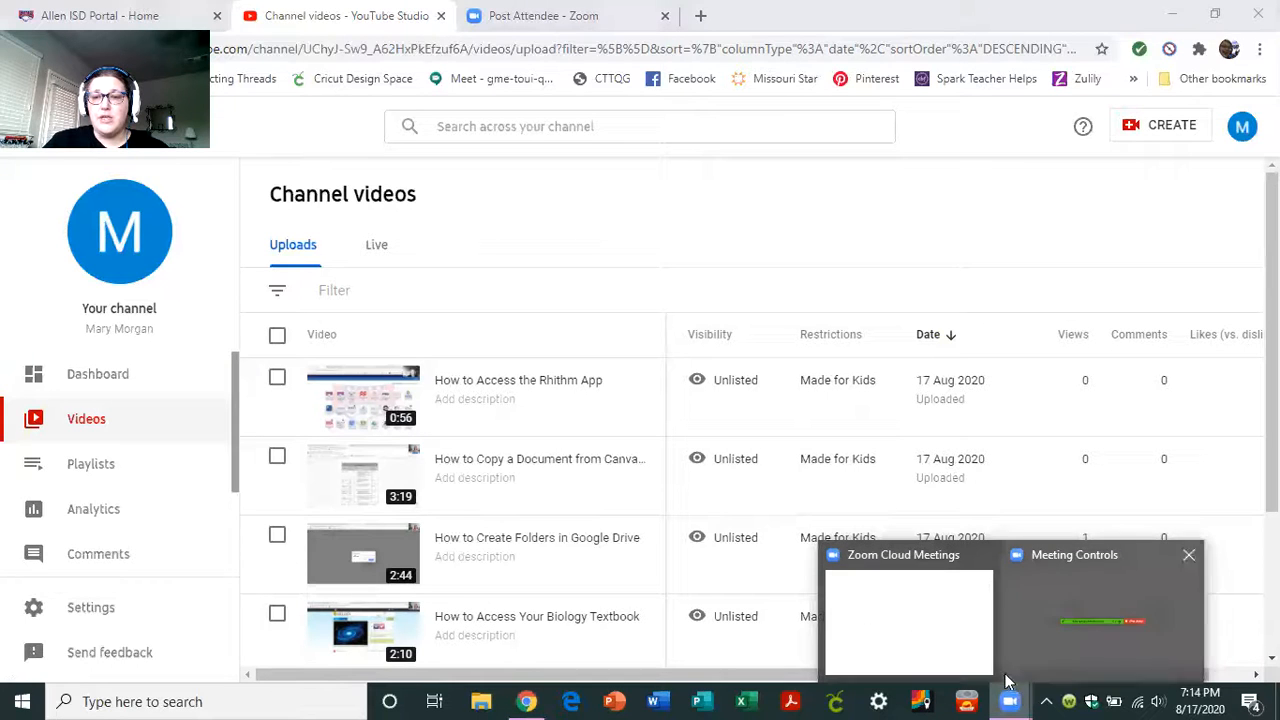